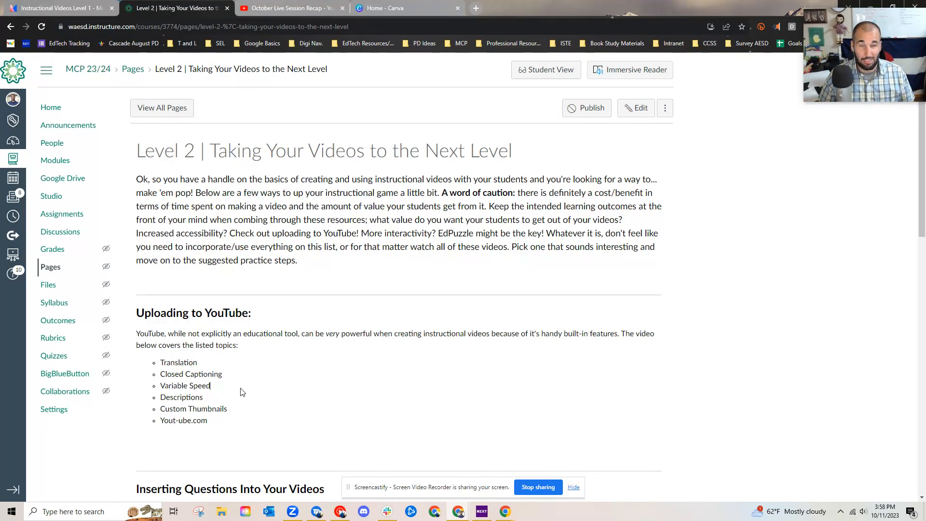
- Switch to the October Live Session Recap video on YouTube and expand its full description
{"action": "left_click", "coordinate": [294, 8]}
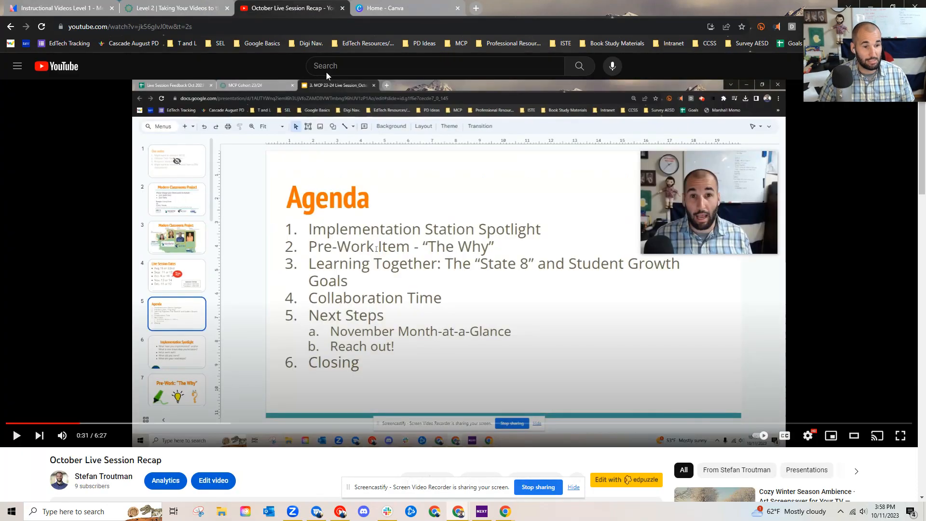
{"action": "scroll", "coordinate": [190, 333], "scroll_direction": "down", "scroll_amount": 5}
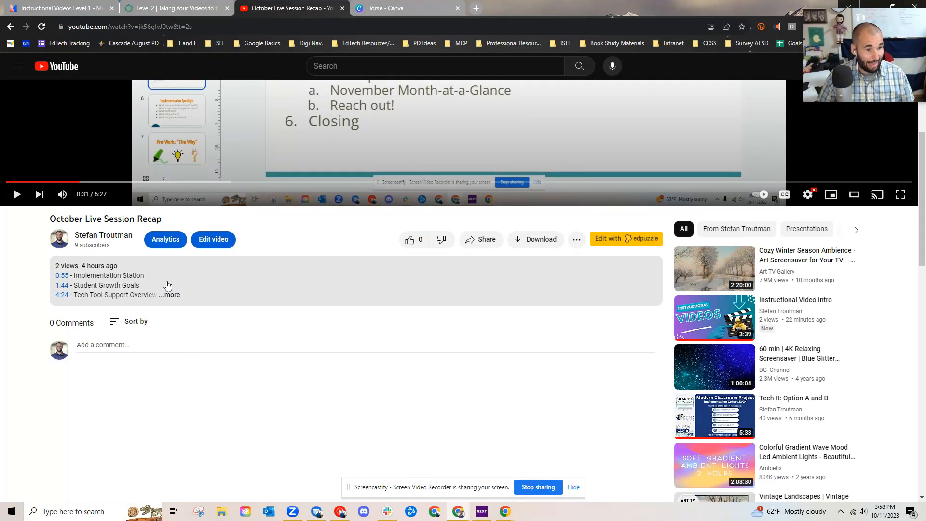
{"action": "left_click", "coordinate": [171, 295]}
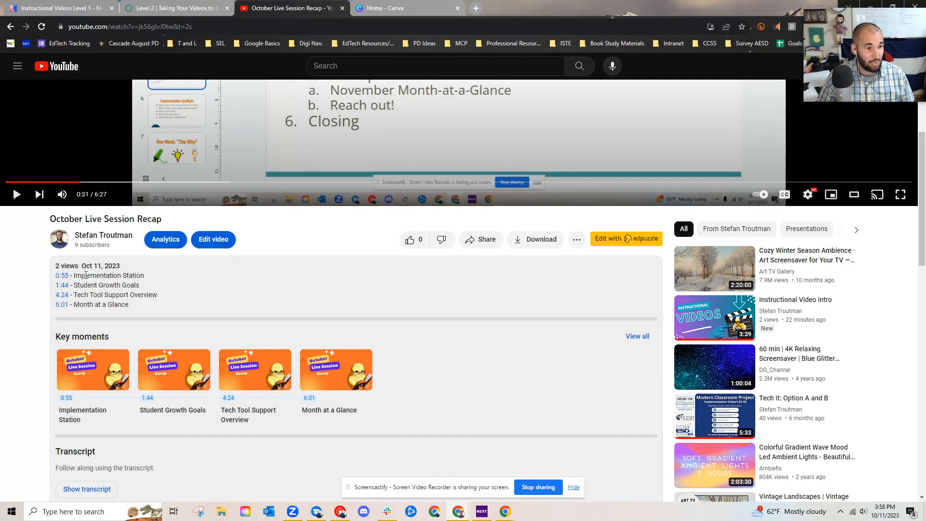
- Jump through the recap video's description timestamps 4:24, 6:01 and 1:44, pausing playback at each one
{"action": "left_click", "coordinate": [63, 295]}
{"action": "left_click", "coordinate": [334, 415]}
{"action": "scroll", "coordinate": [355, 384], "scroll_direction": "down", "scroll_amount": 4}
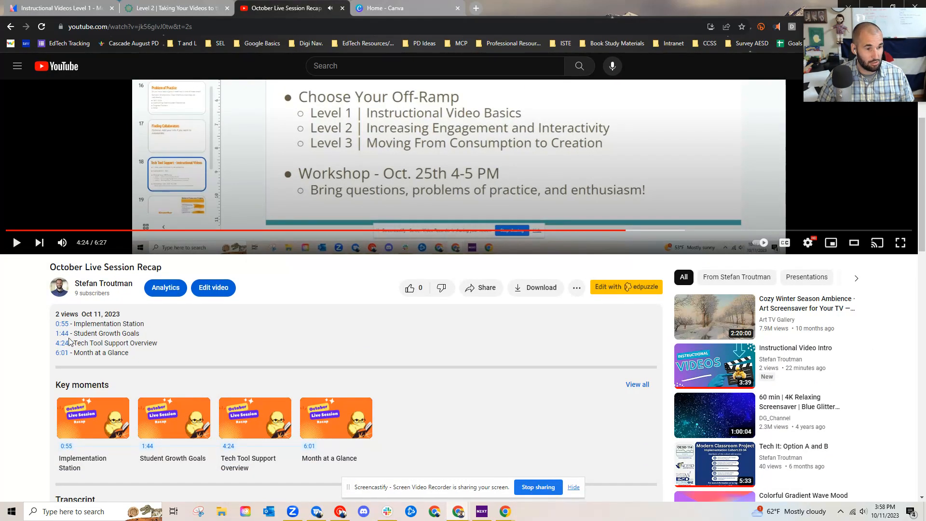
{"action": "left_click", "coordinate": [61, 353]}
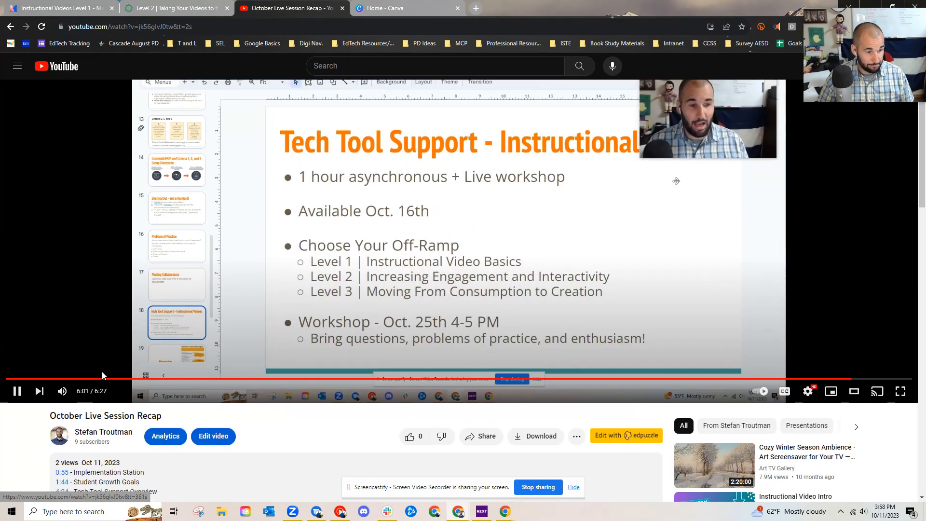
{"action": "scroll", "coordinate": [68, 299], "scroll_direction": "down", "scroll_amount": 4}
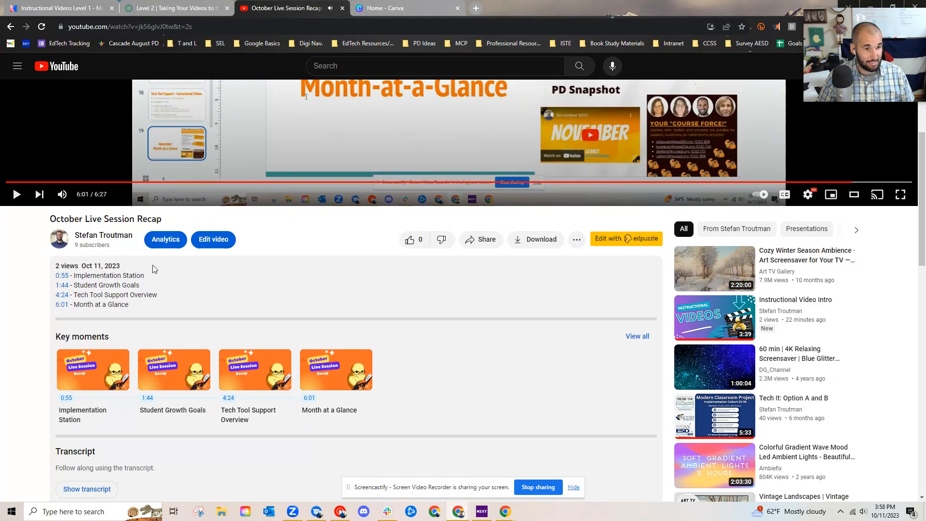
{"action": "left_click", "coordinate": [62, 285]}
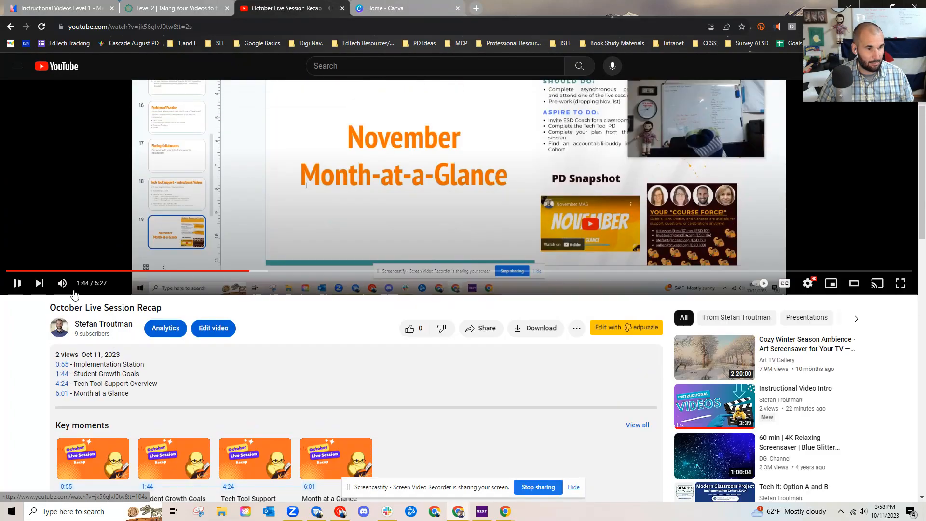
{"action": "left_click", "coordinate": [219, 266]}
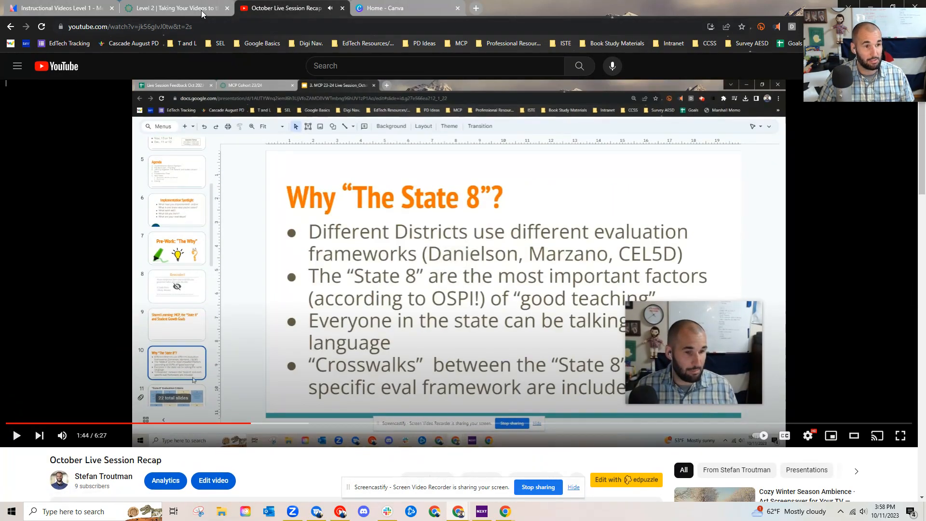
- Glance at the Level 2 course page and return to the recap video's Key moments section
{"action": "left_click", "coordinate": [202, 13]}
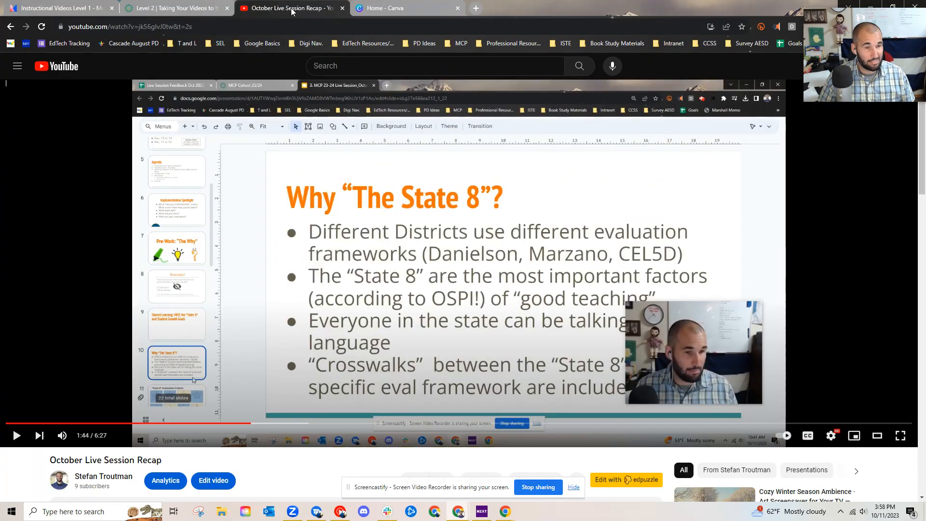
{"action": "left_click", "coordinate": [299, 8]}
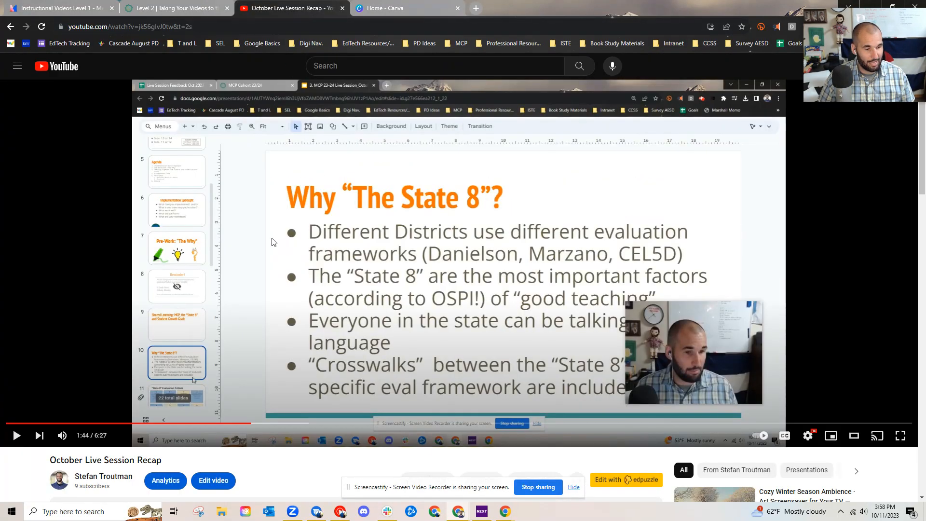
{"action": "scroll", "coordinate": [272, 241], "scroll_direction": "down", "scroll_amount": 5}
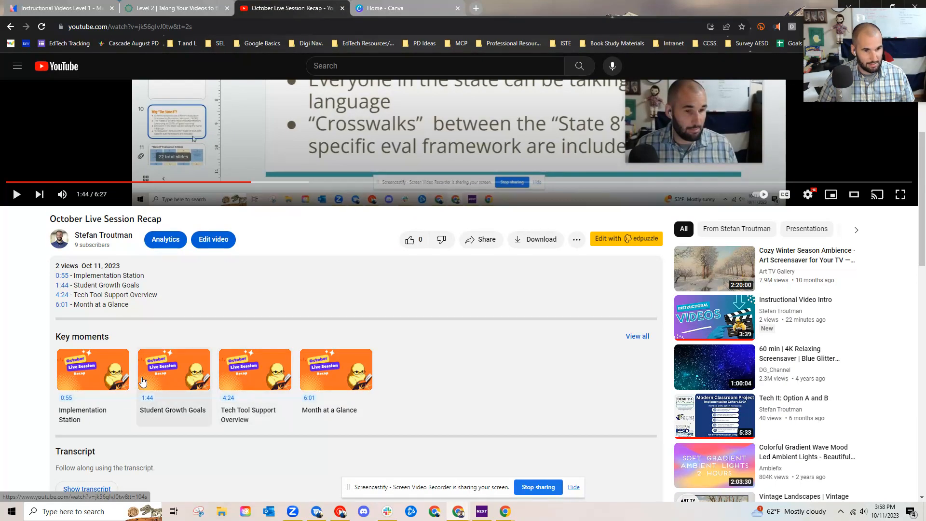
- Switch to Canva and create a blank YouTube Thumbnail design from the social media formats
{"action": "left_click", "coordinate": [409, 9]}
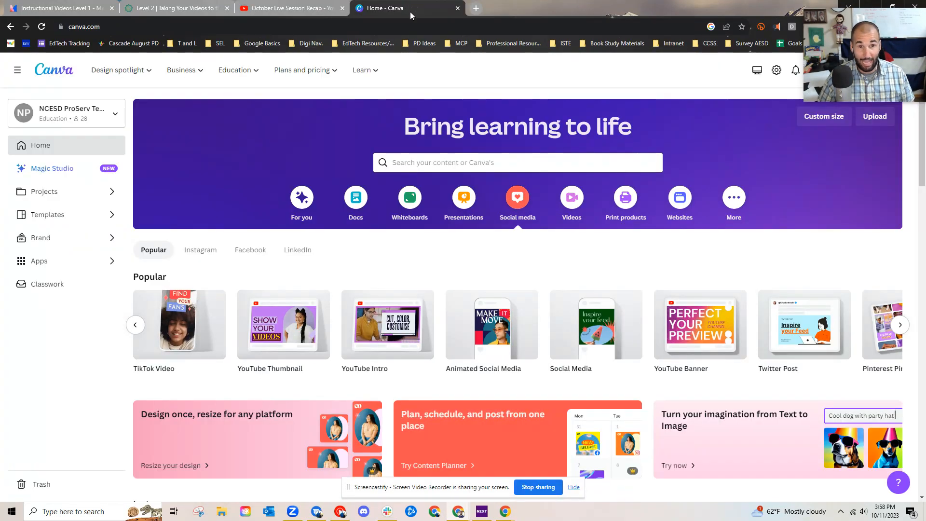
{"action": "mouse_move", "coordinate": [273, 61]}
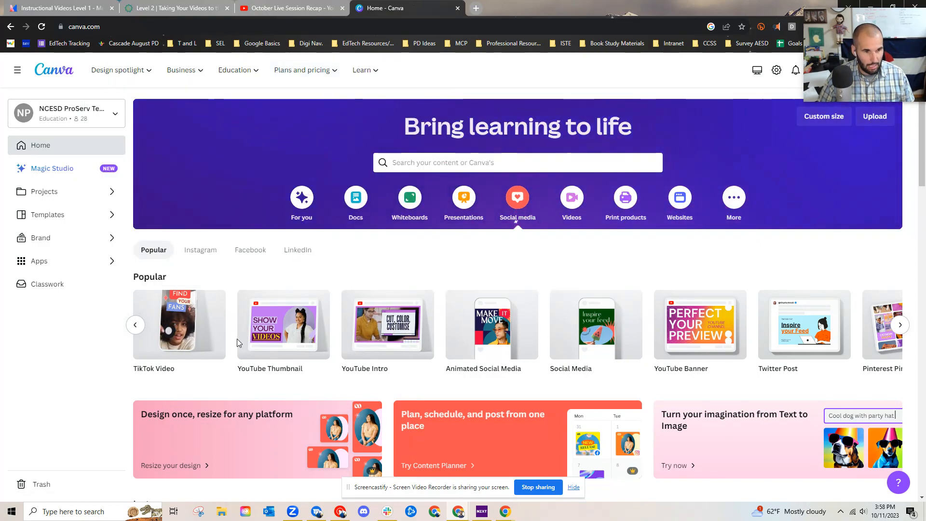
{"action": "mouse_move", "coordinate": [289, 341]}
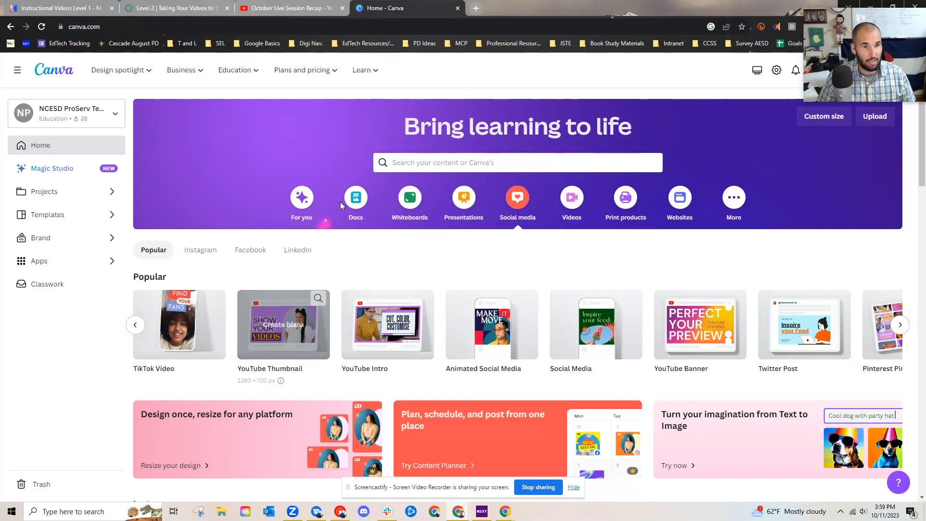
{"action": "left_click", "coordinate": [311, 328]}
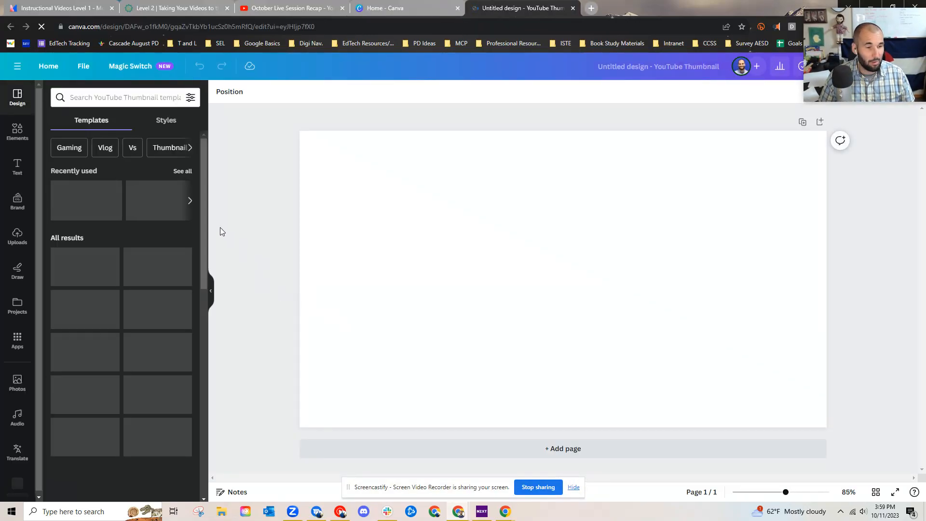
- Apply the yellow "How to Become a Freelancer" template to the thumbnail and select its heading text and the woman's photo
{"action": "scroll", "coordinate": [156, 301], "scroll_direction": "down", "scroll_amount": 3}
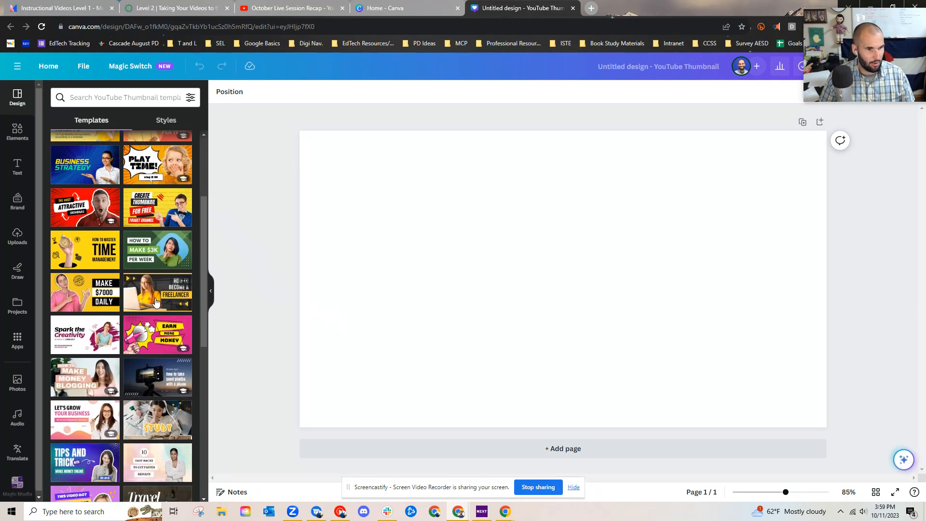
{"action": "left_click", "coordinate": [155, 302]}
{"action": "left_click", "coordinate": [698, 199]}
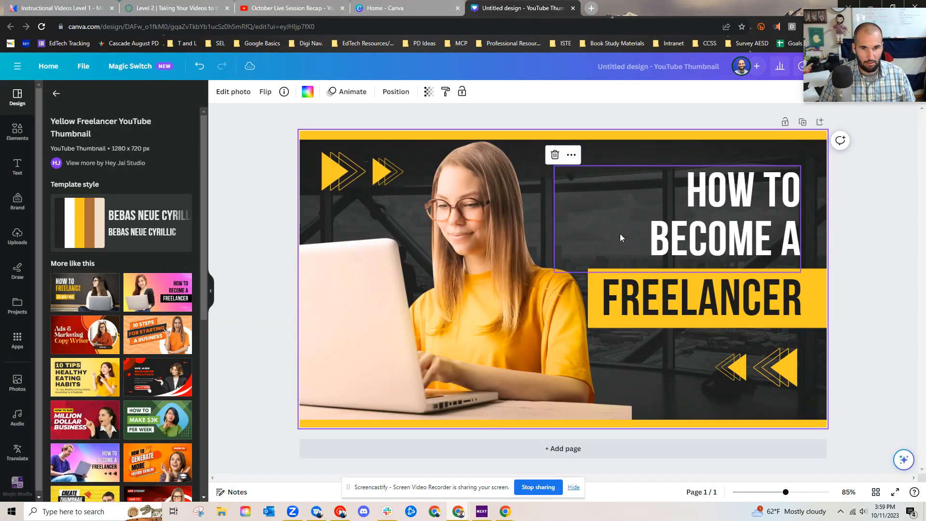
{"action": "left_click", "coordinate": [698, 200]}
{"action": "left_click", "coordinate": [506, 272]}
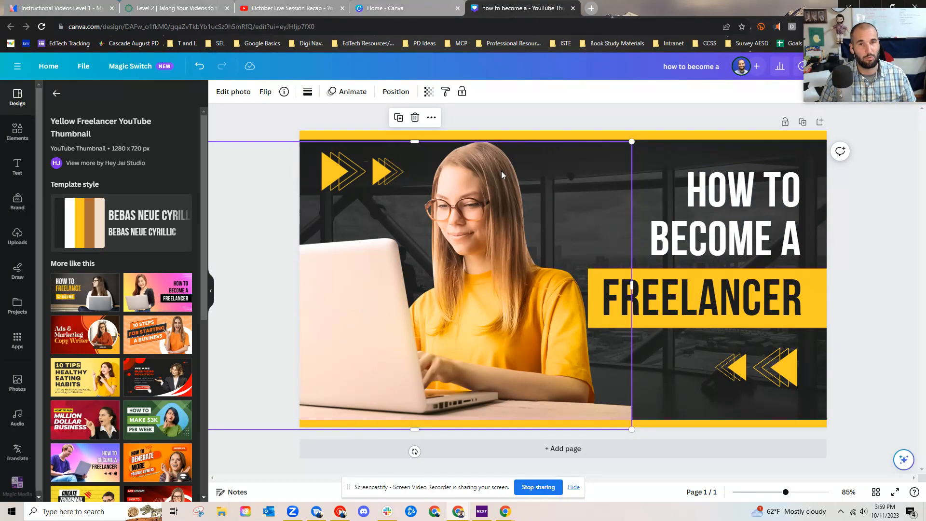
- Return to the Level 2 course page and highlight the Yout-ube.com item in the Uploading to YouTube list
{"action": "left_click", "coordinate": [291, 11]}
{"action": "left_click", "coordinate": [163, 8]}
{"action": "left_click_drag", "start_coordinate": [208, 420], "coordinate": [163, 428]}
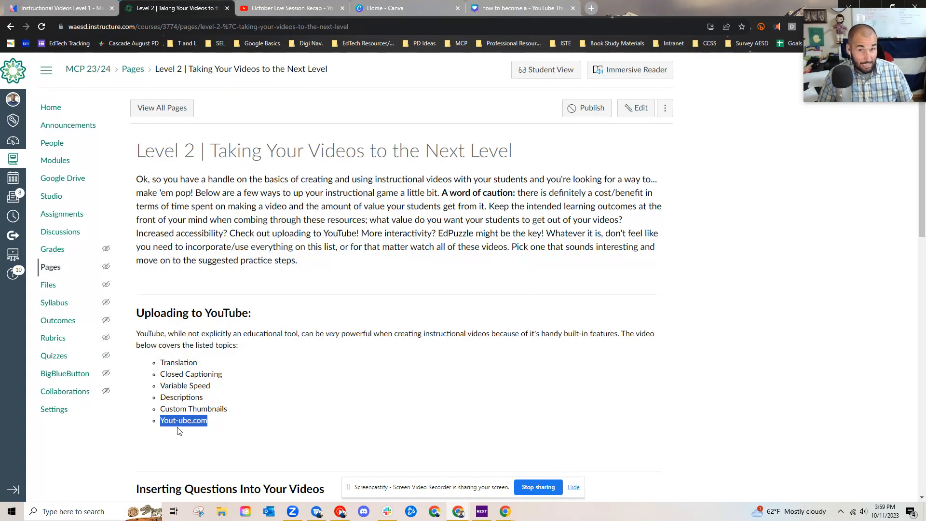
- Try to load the October Live Session Recap video through yout-ube.com by adding a hyphen after "yout" in its address
{"action": "left_click", "coordinate": [277, 5]}
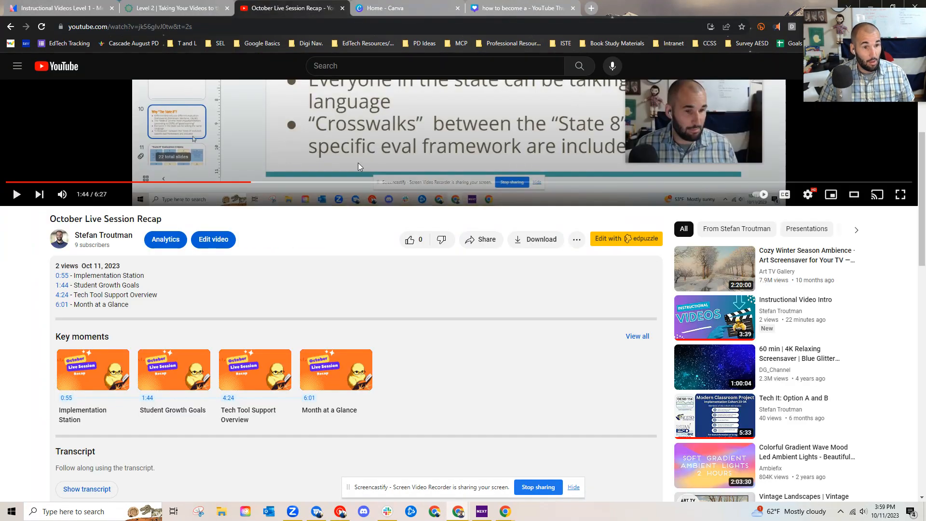
{"action": "scroll", "coordinate": [358, 163], "scroll_direction": "up", "scroll_amount": 5}
{"action": "key", "text": "ctrl+l"}
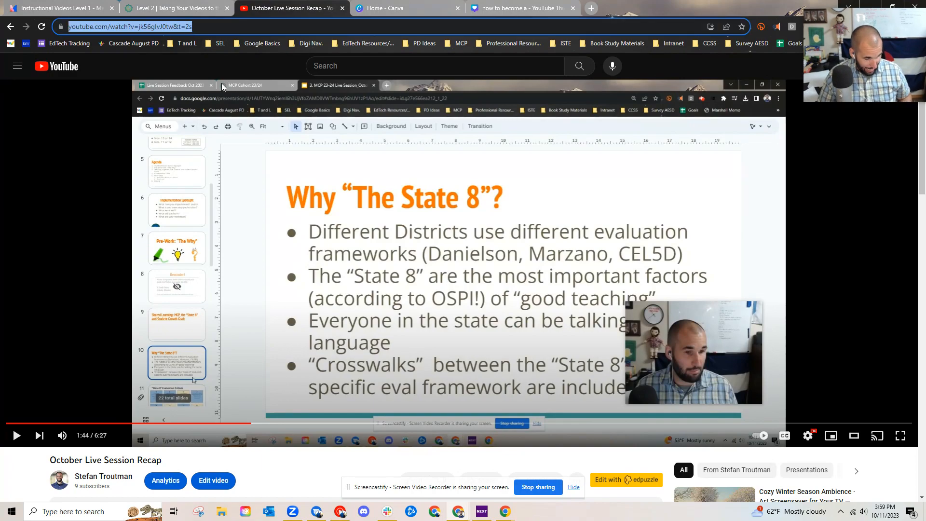
{"action": "left_click", "coordinate": [87, 30]}
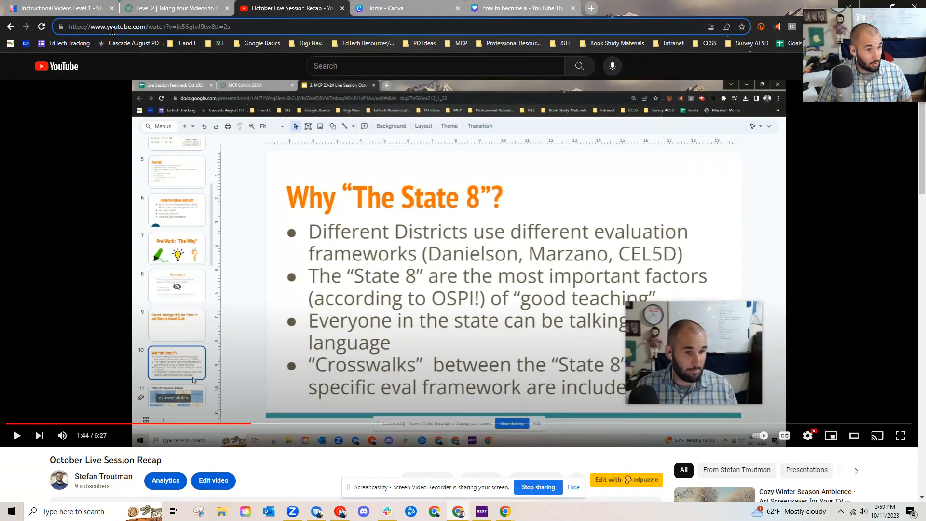
{"action": "type", "text": "-"}
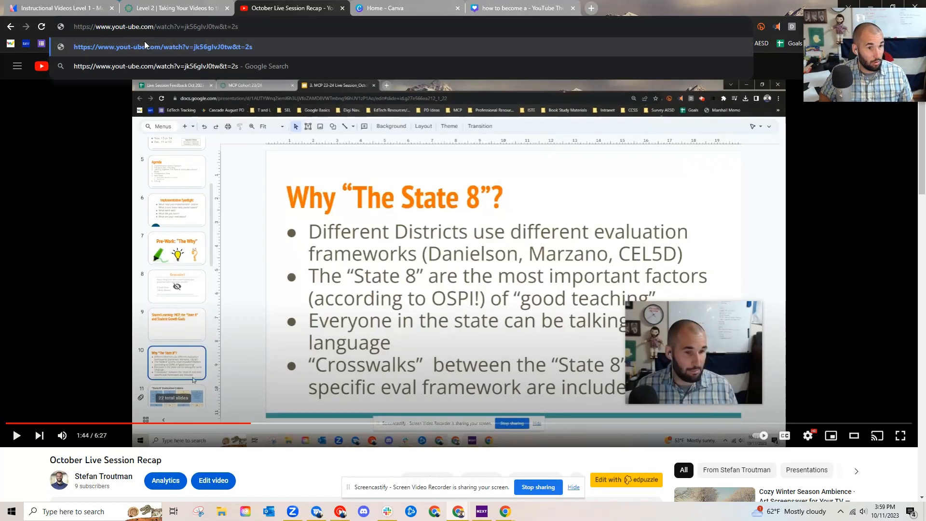
{"action": "key", "text": "Return"}
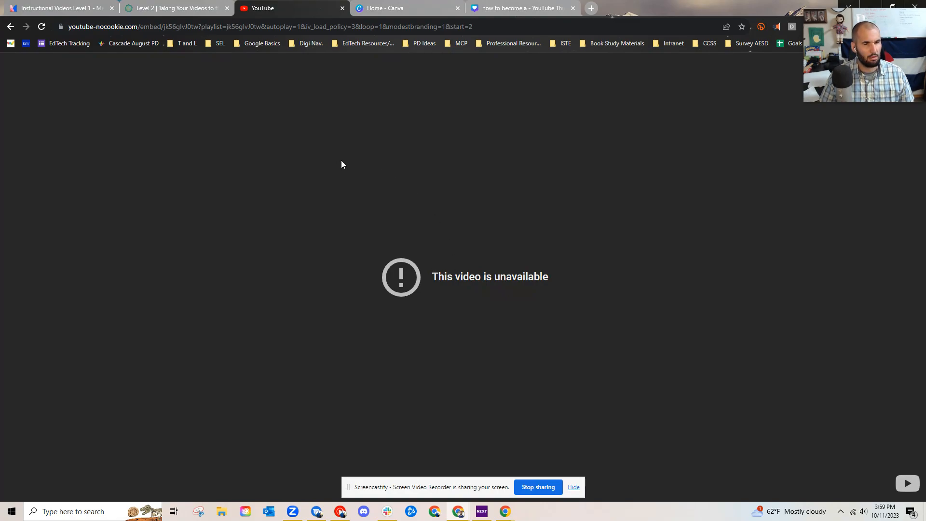
- Go back to YouTube, open the "Create and Save Tab Groups in Chrome" video and try loading it through yout-ube.com
{"action": "key", "text": "alt+Left"}
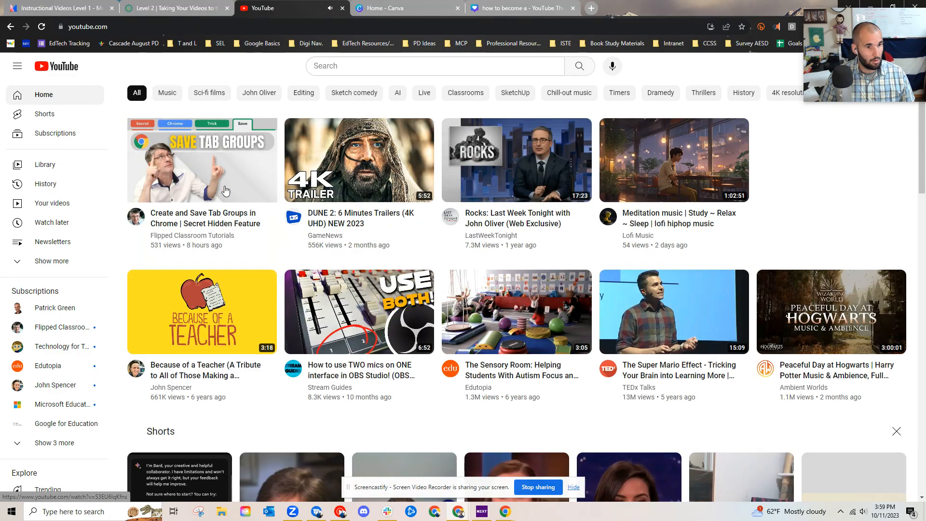
{"action": "left_click", "coordinate": [225, 190]}
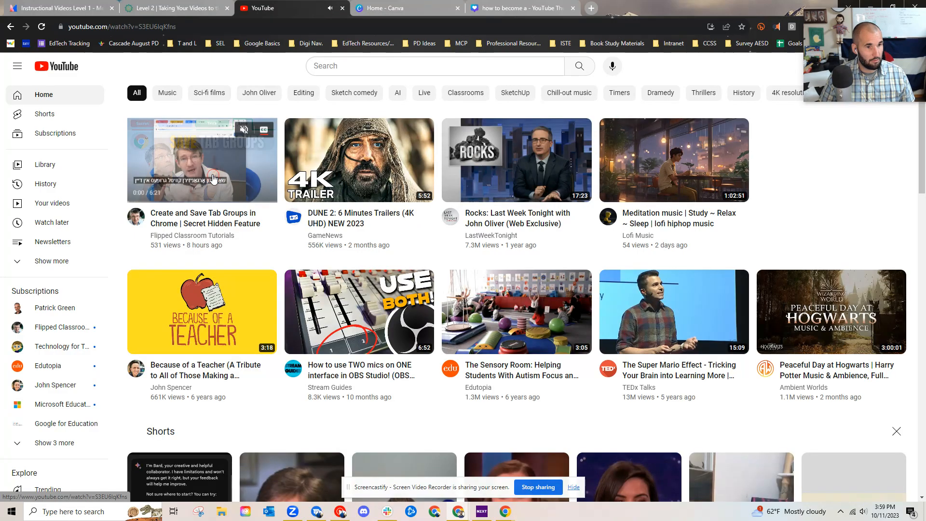
{"action": "left_click", "coordinate": [215, 147]}
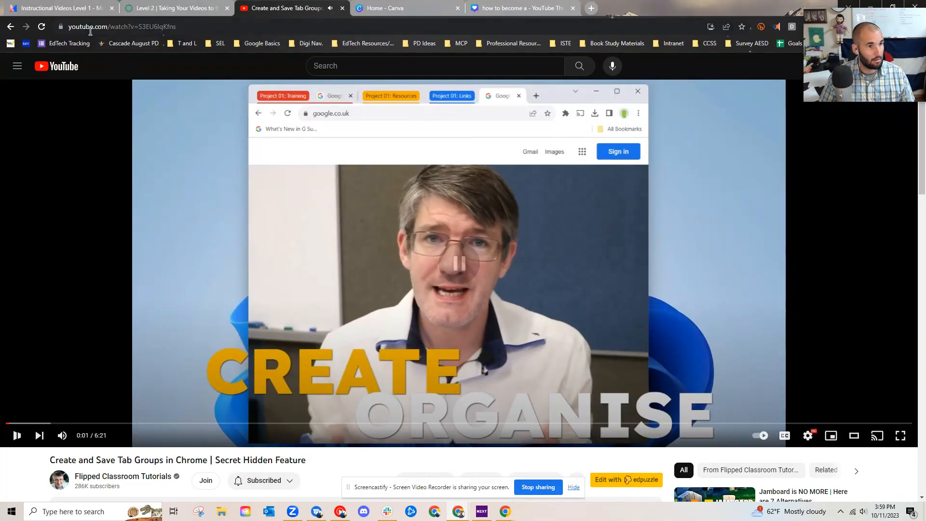
{"action": "left_click", "coordinate": [92, 30]}
{"action": "left_click", "coordinate": [82, 27]}
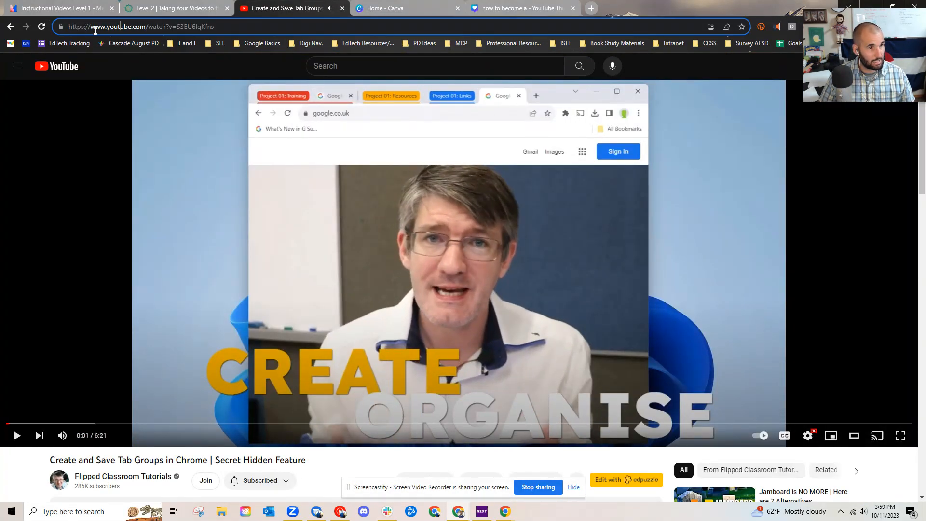
{"action": "type", "text": "-"}
{"action": "key", "text": "Return"}
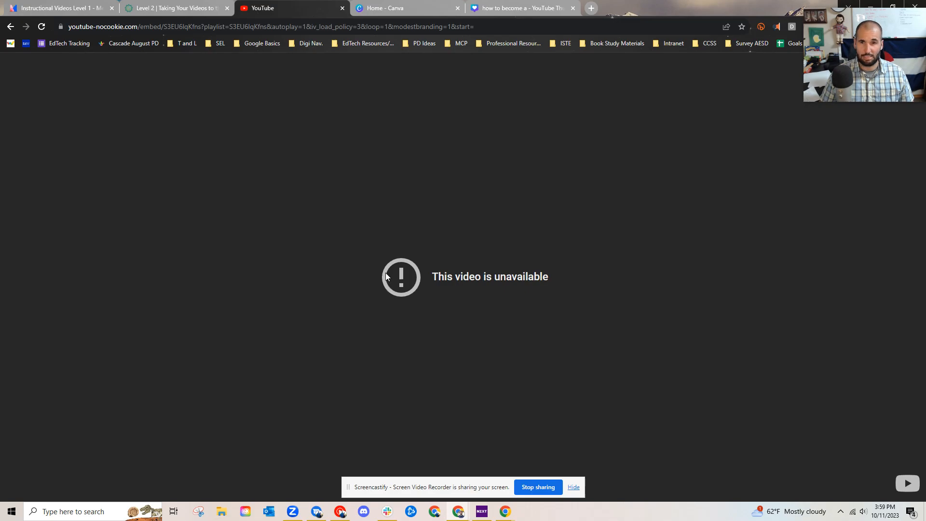
- Switch to the other Chrome window, load the Chuds BBQ bacon burger video through yout-ube.com by hyphenating its address, and pause it
{"action": "left_click", "coordinate": [435, 512]}
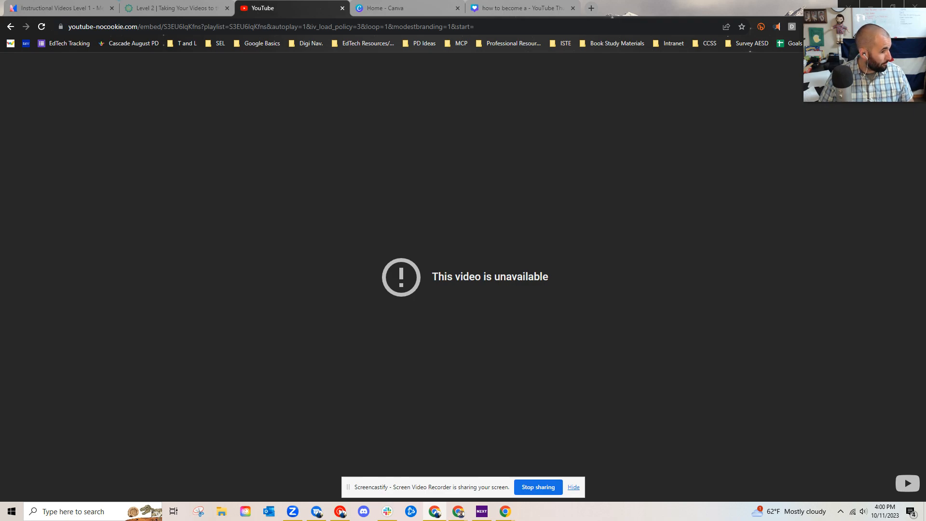
{"action": "left_click_drag", "start_coordinate": [213, 520], "coordinate": [217, 0]}
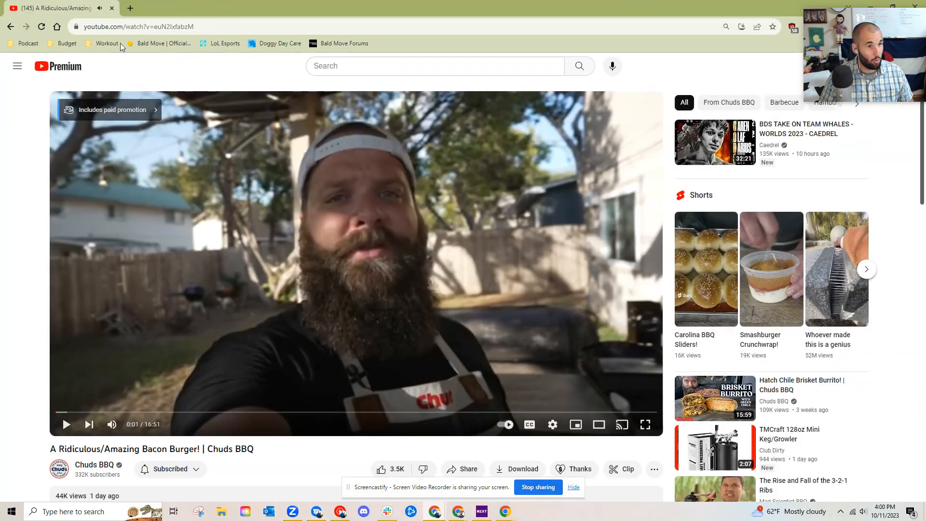
{"action": "left_click", "coordinate": [97, 27]}
{"action": "double_click", "coordinate": [140, 27]}
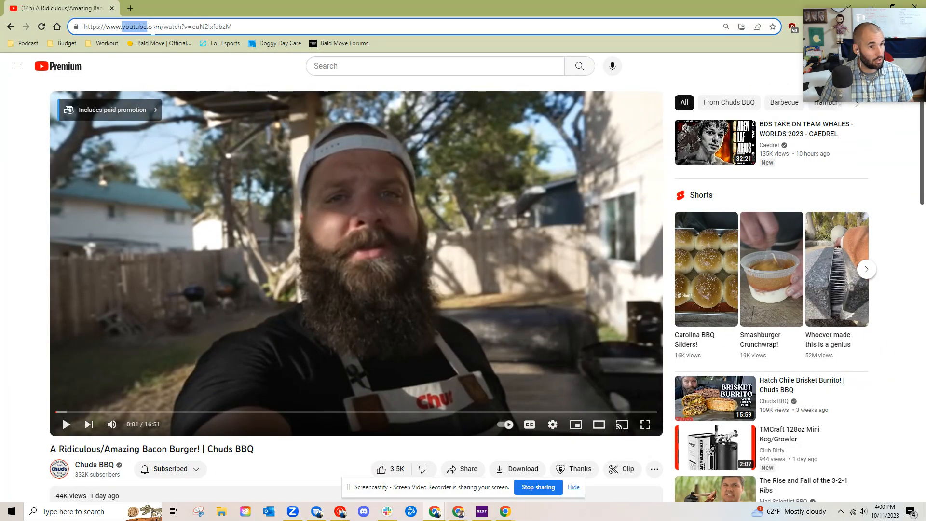
{"action": "left_click", "coordinate": [136, 28]}
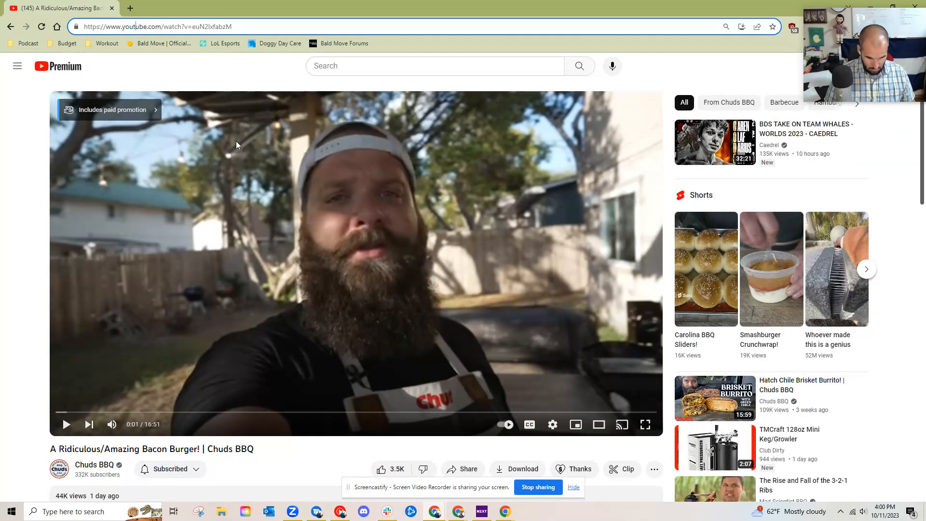
{"action": "type", "text": "-"}
{"action": "key", "text": "Return"}
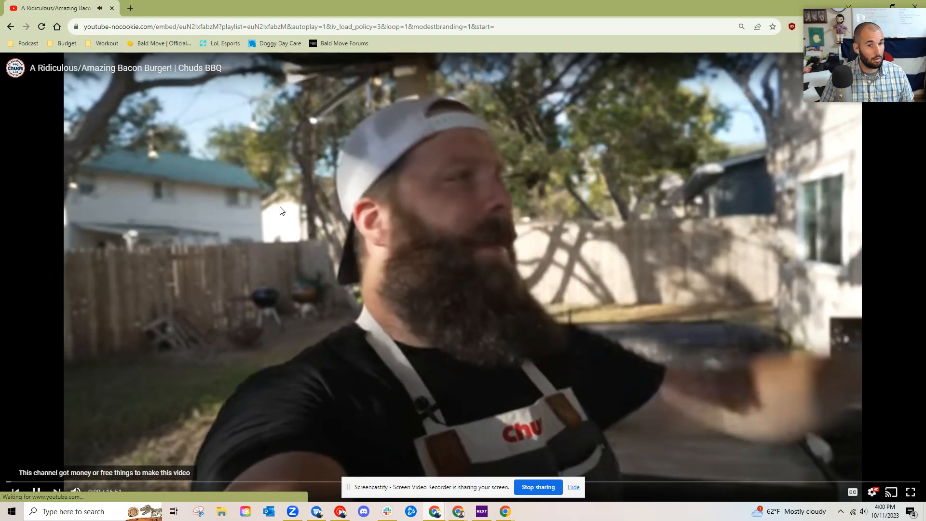
{"action": "left_click", "coordinate": [371, 247]}
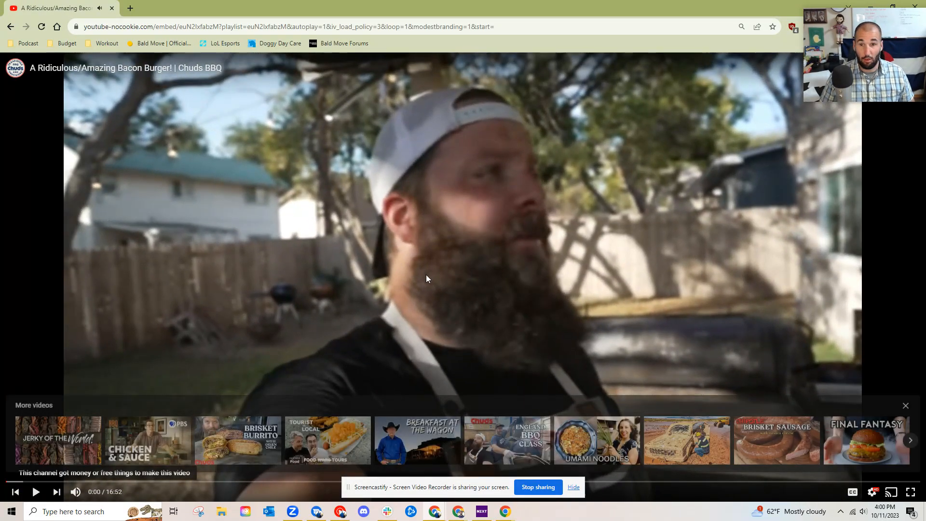
- Skip to the end of the bacon burger video to check what plays after it, and close its tab
{"action": "left_click", "coordinate": [905, 405]}
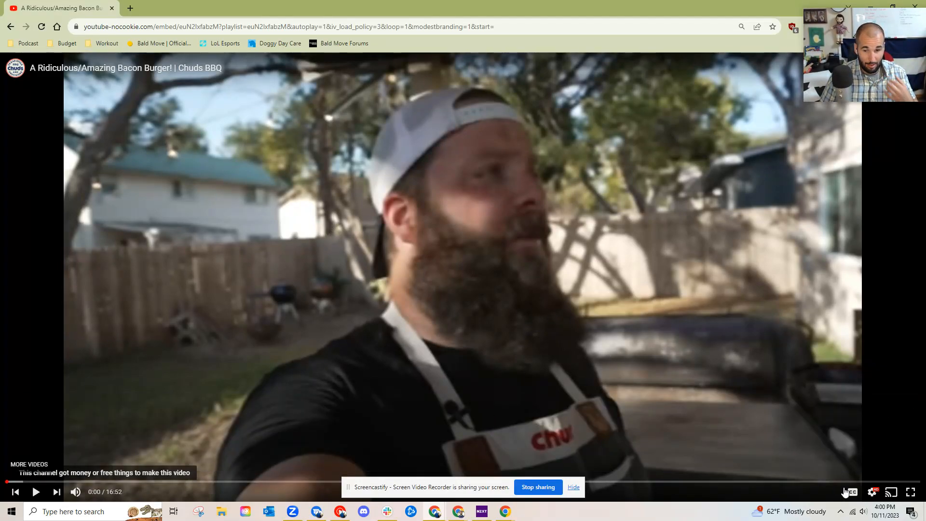
{"action": "left_click", "coordinate": [878, 482]}
{"action": "left_click", "coordinate": [759, 355]}
{"action": "left_click_drag", "start_coordinate": [914, 488], "coordinate": [914, 486]}
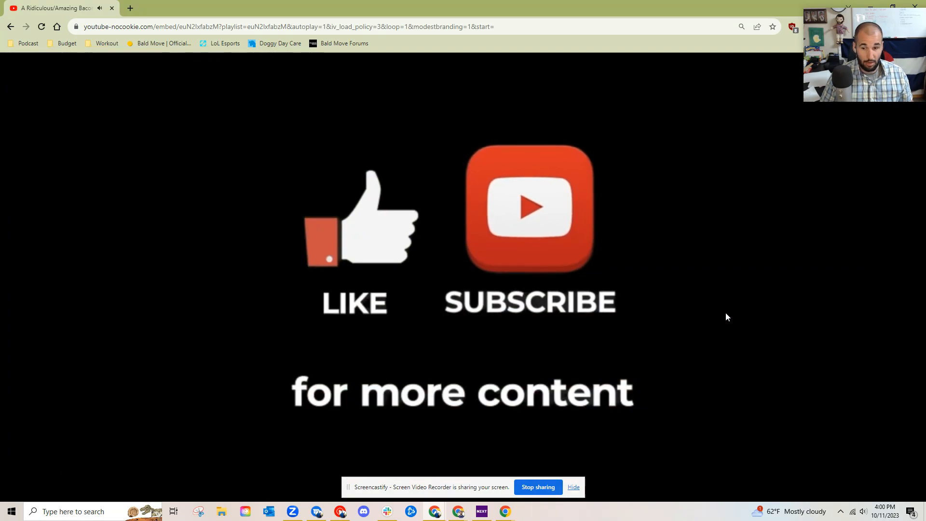
{"action": "mouse_move", "coordinate": [730, 317]}
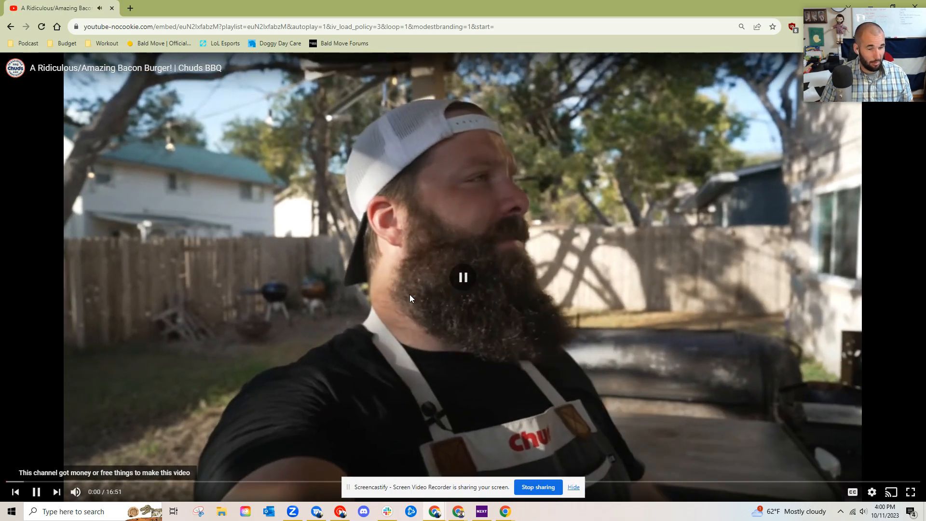
{"action": "left_click", "coordinate": [409, 294]}
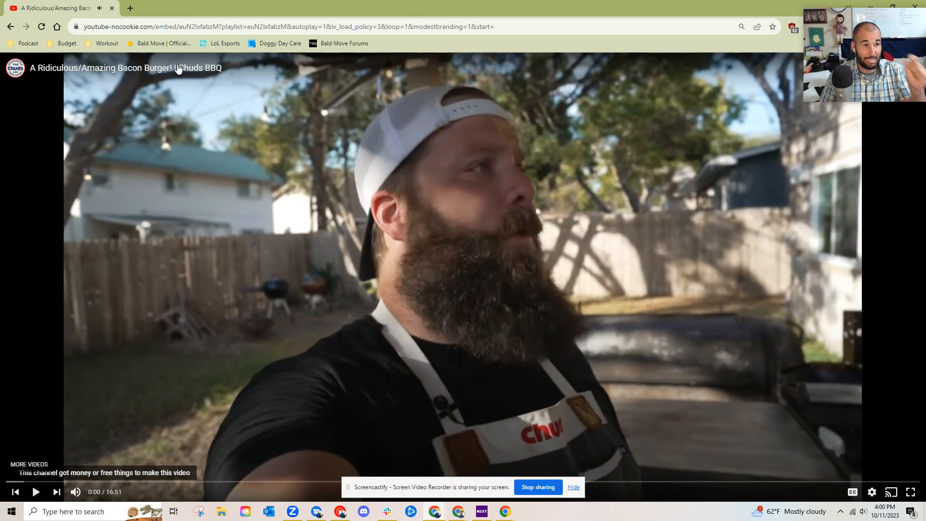
{"action": "left_click", "coordinate": [112, 9]}
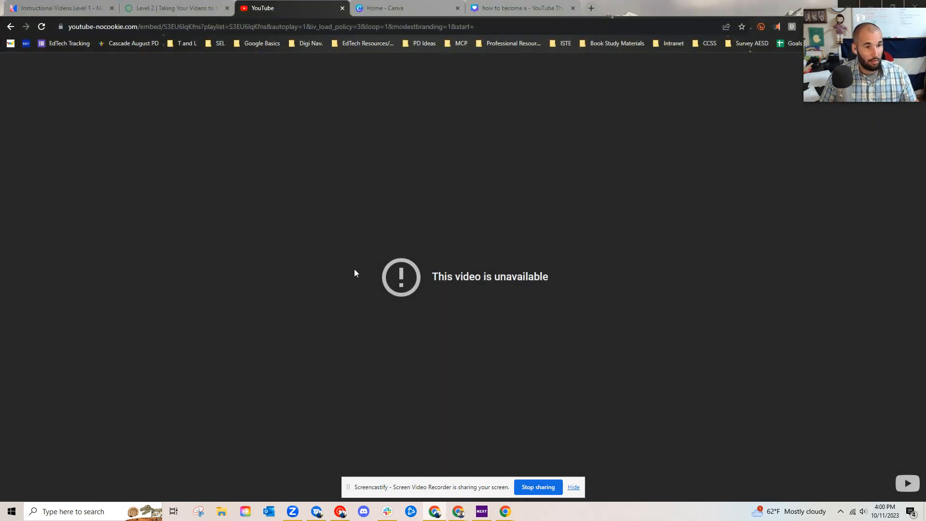
- Highlight Descriptions and Custom Thumbnails on the Level 2 course page and show the YouTube thumbnail design in Canva
{"action": "left_click", "coordinate": [140, 11]}
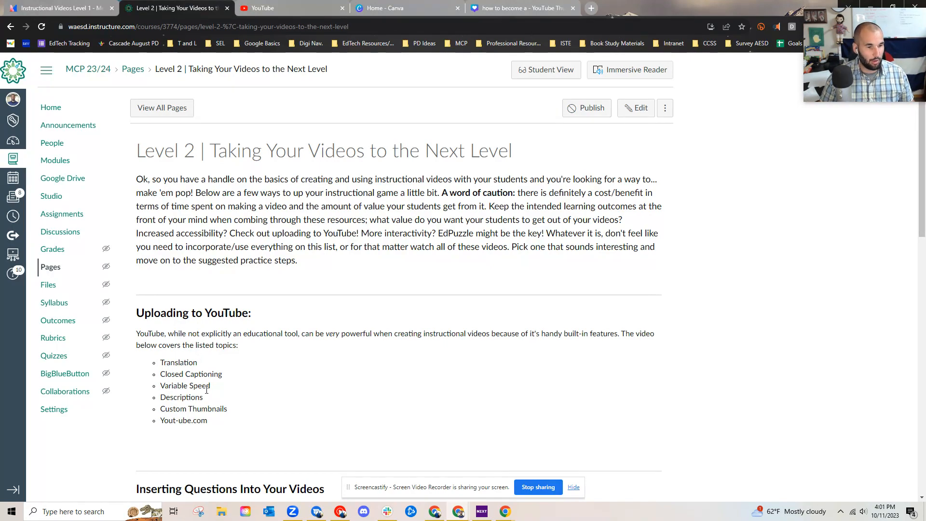
{"action": "left_click_drag", "start_coordinate": [226, 412], "coordinate": [152, 394]}
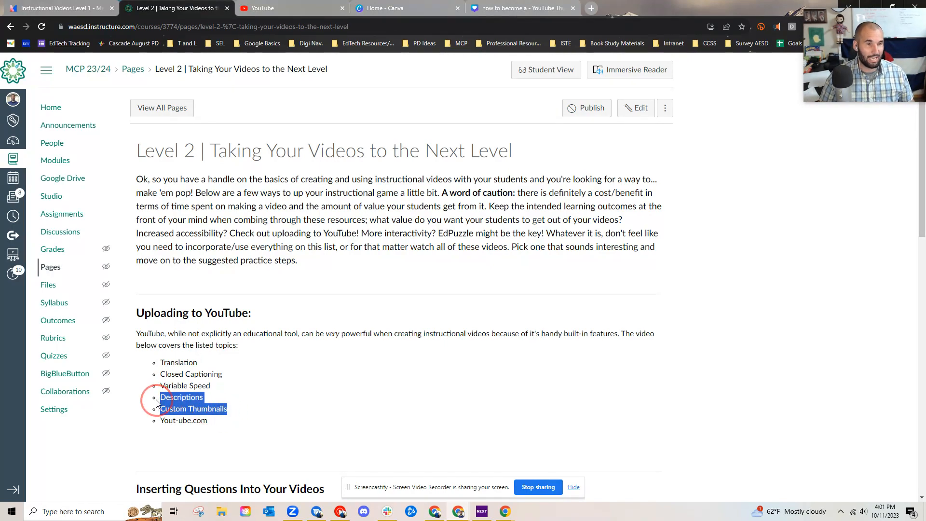
{"action": "left_click", "coordinate": [322, 291]}
{"action": "left_click", "coordinate": [491, 9]}
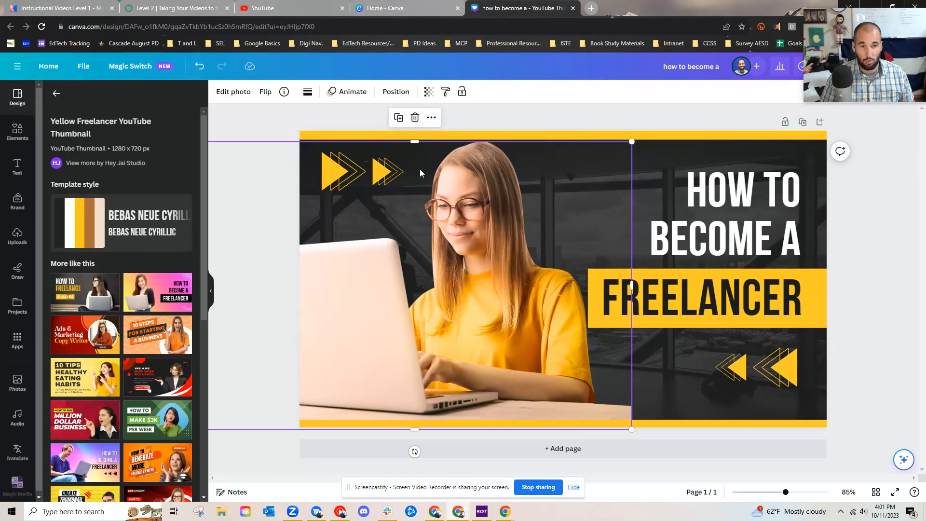
- Load studio.youtube.com in the YouTube tab and show the channel's list of uploaded videos
{"action": "left_click", "coordinate": [295, 10]}
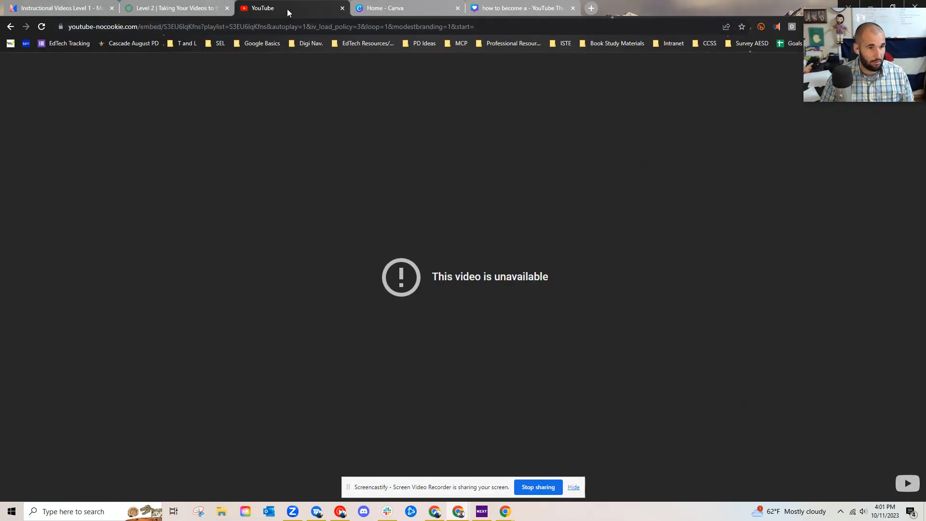
{"action": "left_click", "coordinate": [287, 30]}
{"action": "type", "text": "stui"}
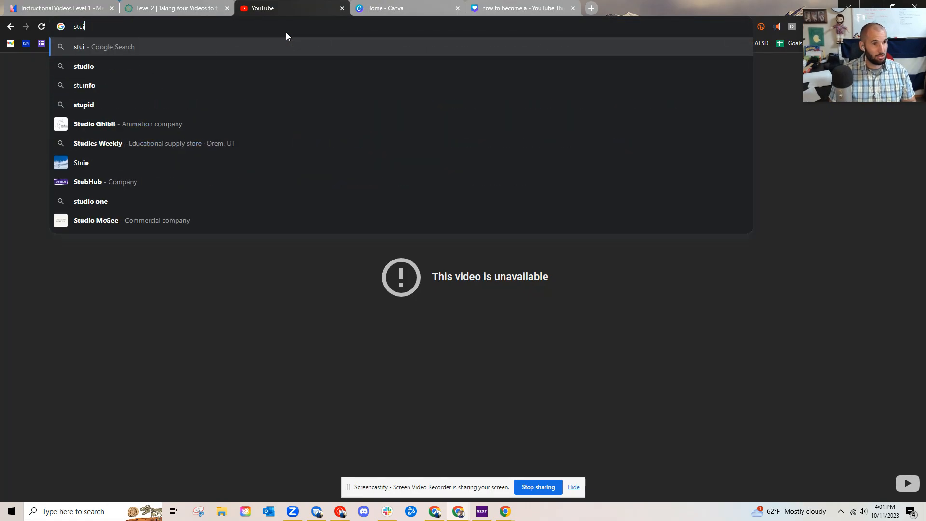
{"action": "key", "text": "Return"}
{"action": "left_click", "coordinate": [284, 32]}
{"action": "type", "text": "stu"}
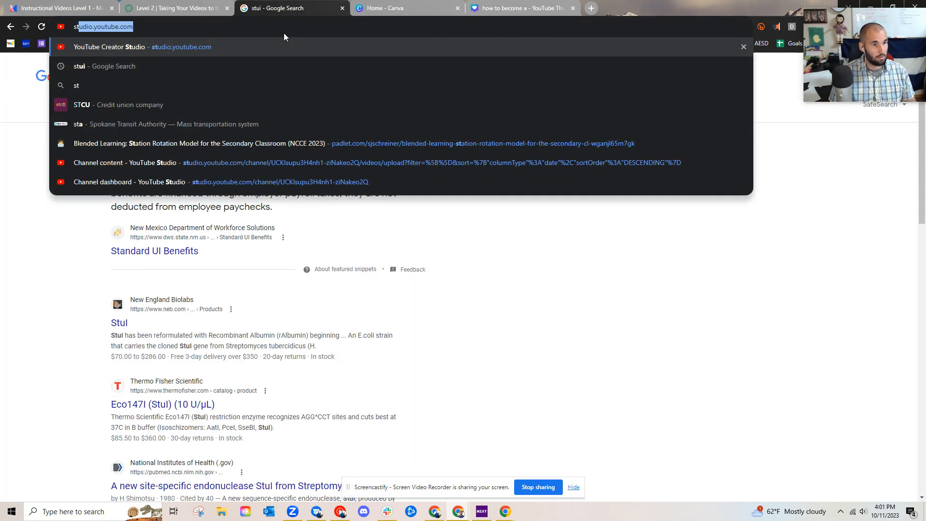
{"action": "key", "text": "Return"}
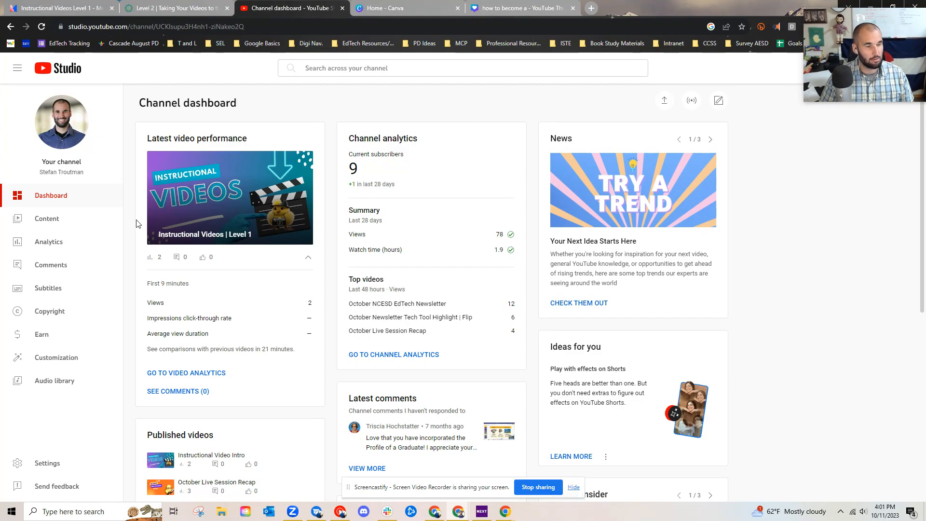
{"action": "left_click", "coordinate": [54, 218]}
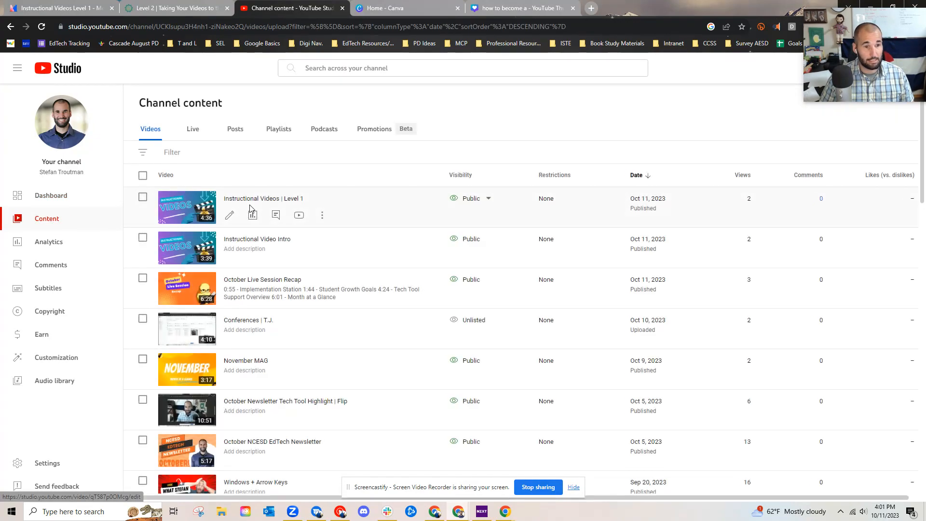
{"action": "left_click_drag", "start_coordinate": [807, 99], "coordinate": [759, 136]}
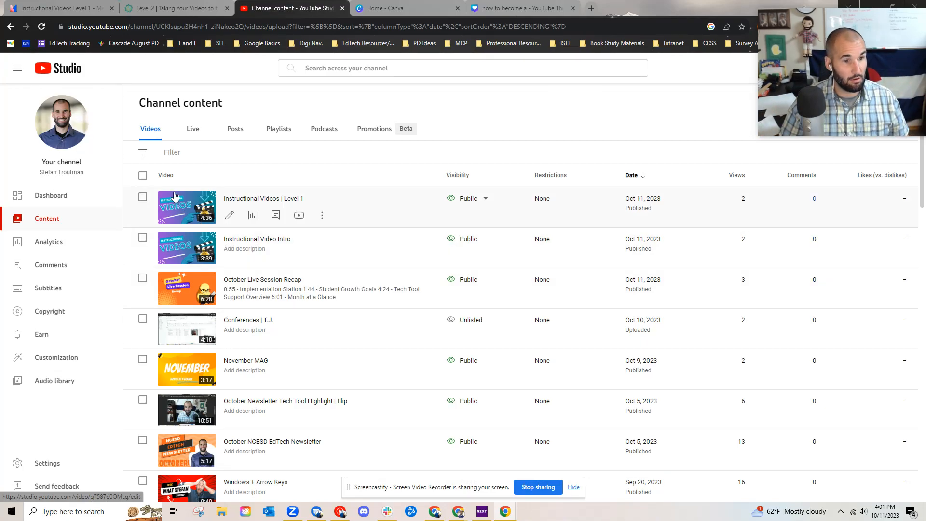
- Open the details of the unlisted Conferences video, enter a 1:30 timestamp in its description and clear it
{"action": "left_click", "coordinate": [230, 337]}
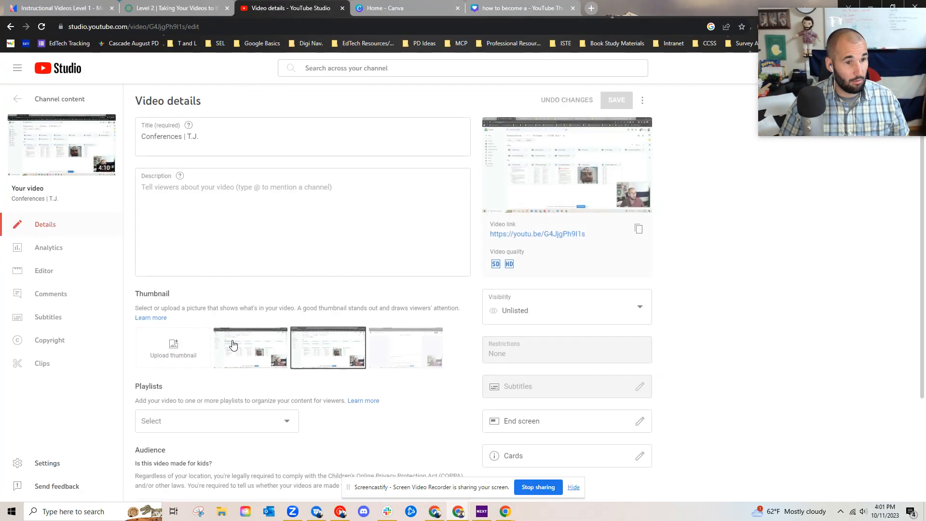
{"action": "left_click", "coordinate": [186, 216]}
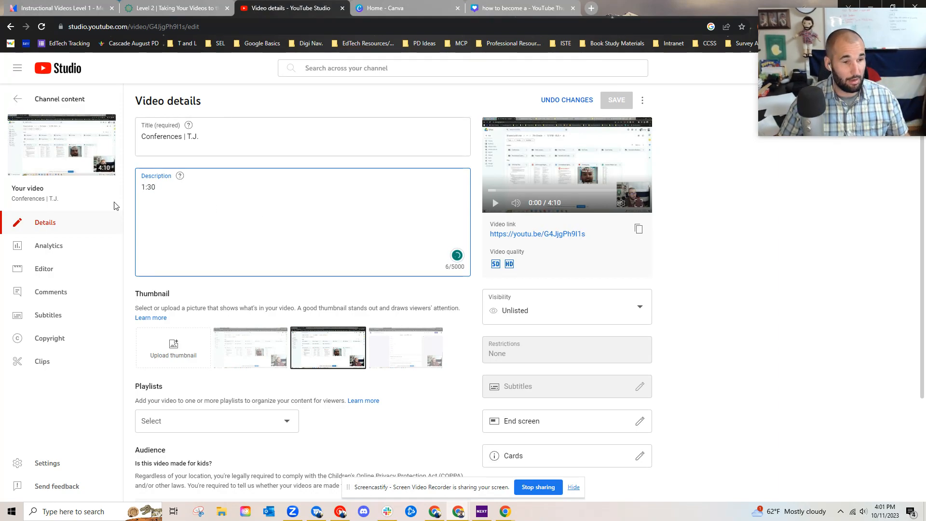
{"action": "triple_click", "coordinate": [159, 190]}
{"action": "key", "text": "BackSpace"}
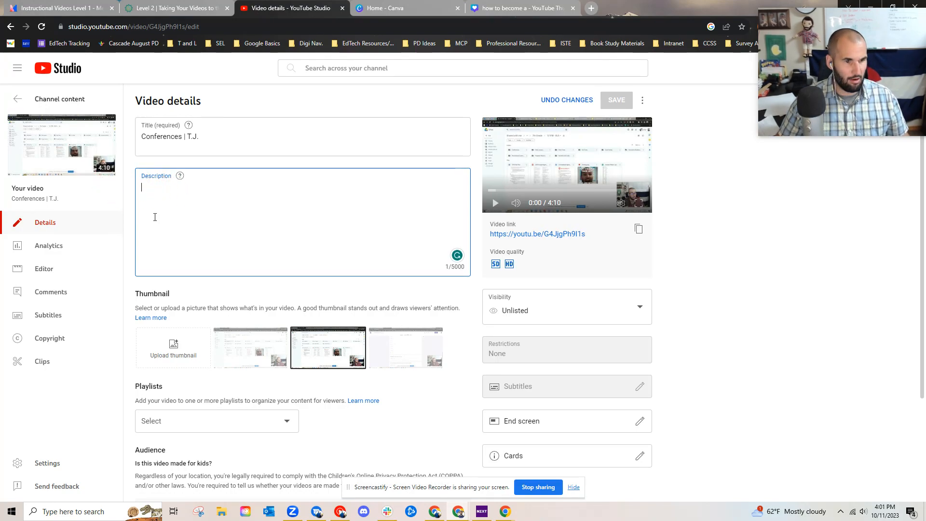
- Try the auto-generated thumbnails for the Conferences video and upload the "learn how to (1)" PNG as its custom thumbnail
{"action": "left_click", "coordinate": [244, 351]}
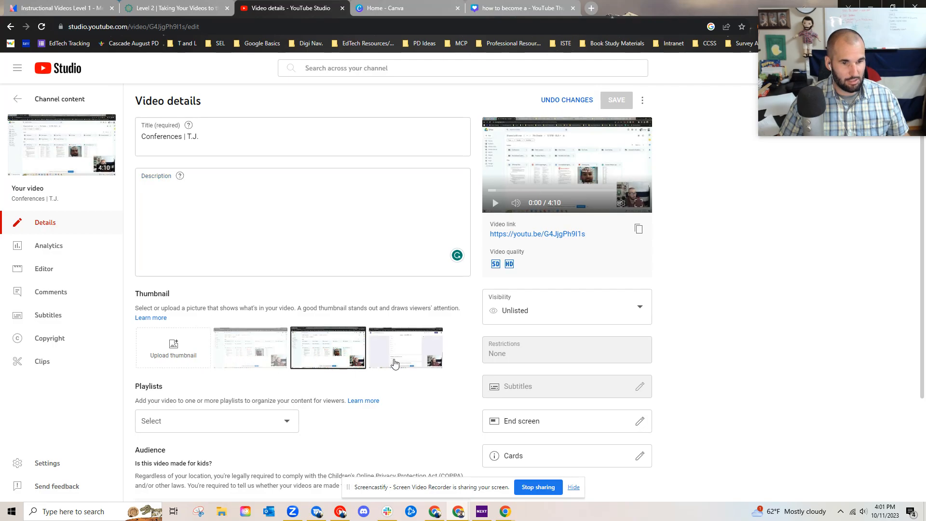
{"action": "left_click", "coordinate": [410, 370]}
{"action": "left_click", "coordinate": [175, 356]}
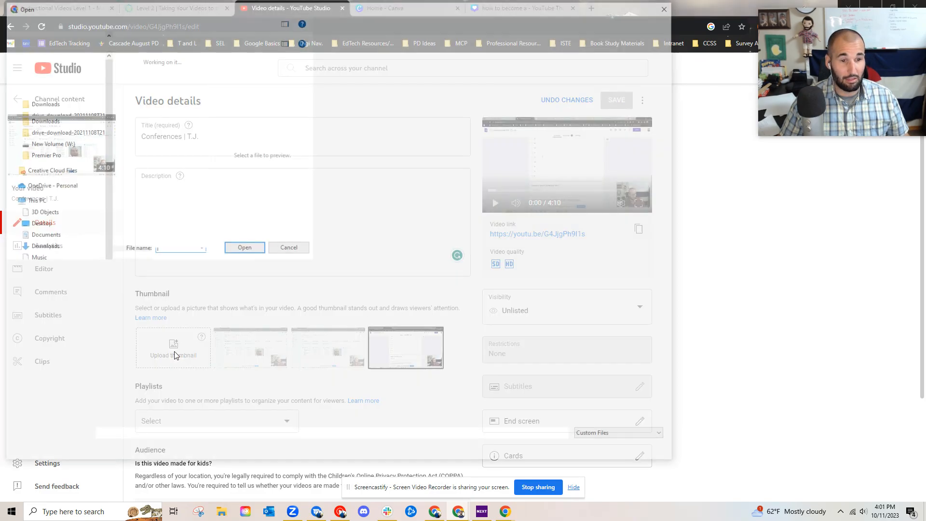
{"action": "left_click", "coordinate": [154, 65]}
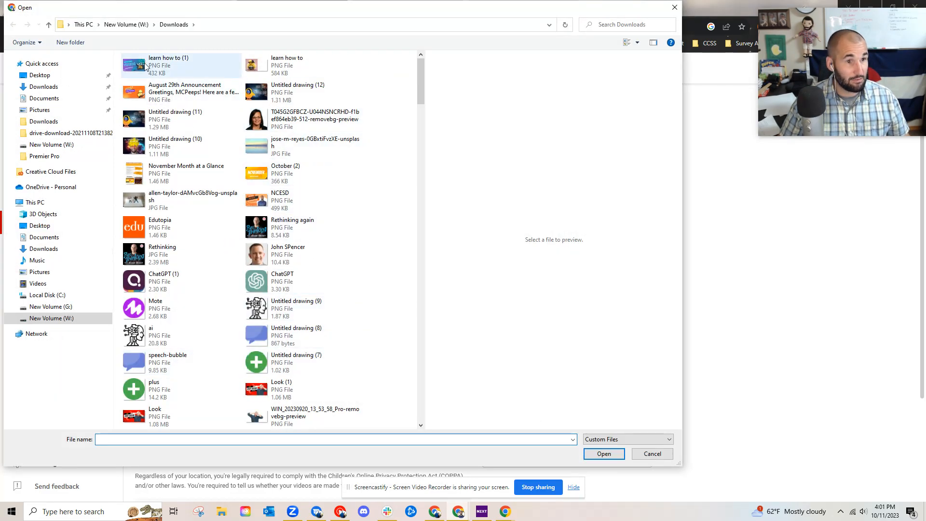
{"action": "left_click", "coordinate": [603, 453]}
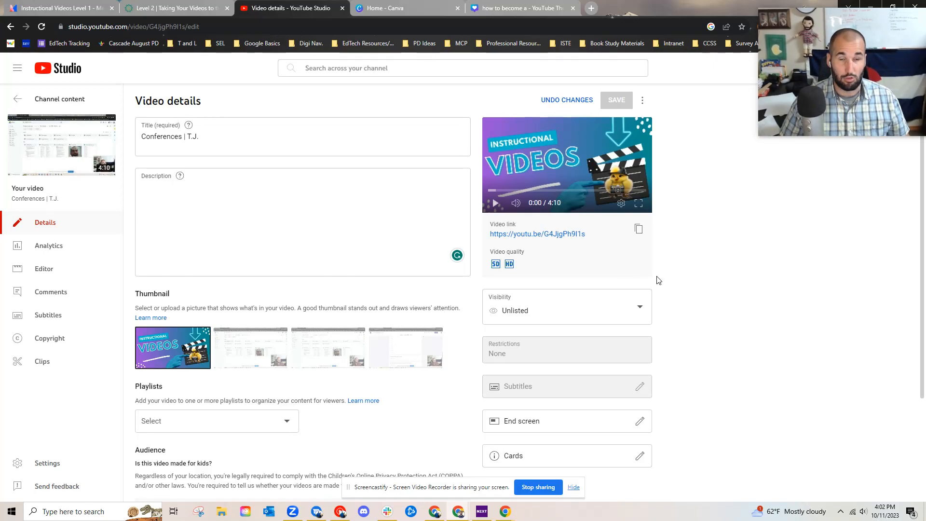
- Switch to Screencastify and show its My Videos library
{"action": "left_click_drag", "start_coordinate": [816, 115], "coordinate": [801, 474]}
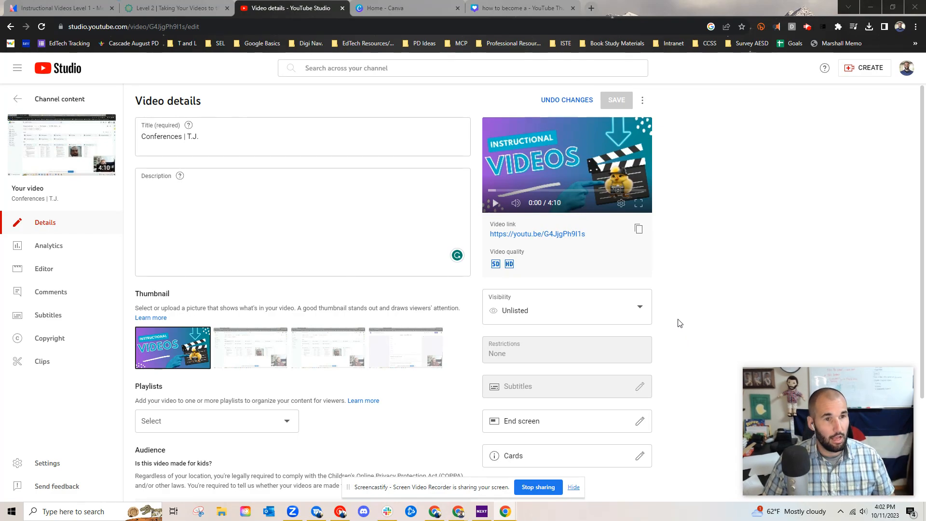
{"action": "left_click", "coordinate": [807, 27]}
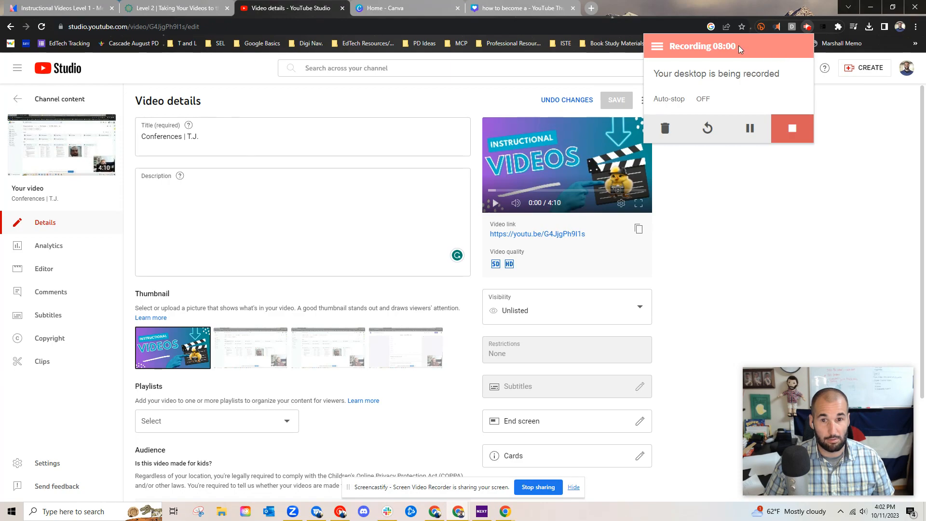
{"action": "left_click", "coordinate": [657, 46]}
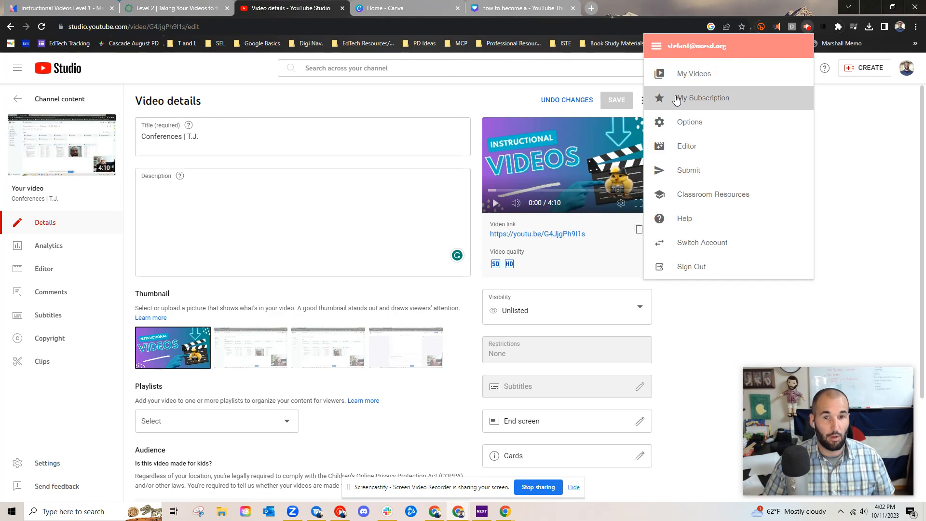
{"action": "left_click", "coordinate": [695, 78]}
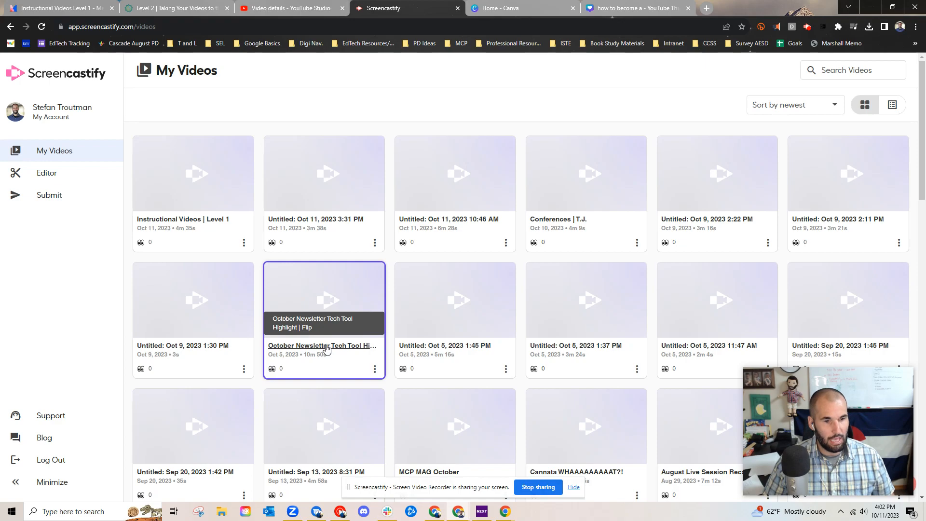
- Open the "October Newsletter Tech Tool Highlight | Flip" recording, view its export-to-YouTube publishing options and dismiss them
{"action": "left_click", "coordinate": [325, 310]}
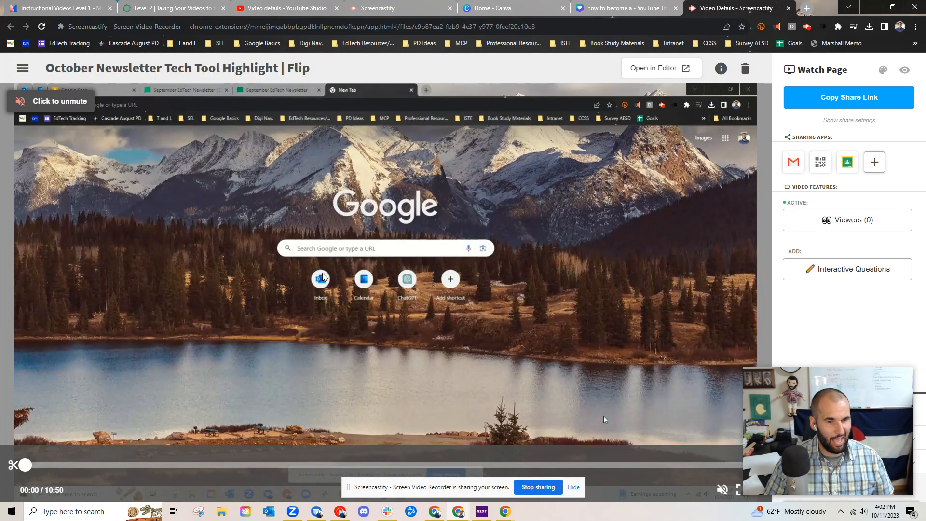
{"action": "left_click", "coordinate": [58, 101]}
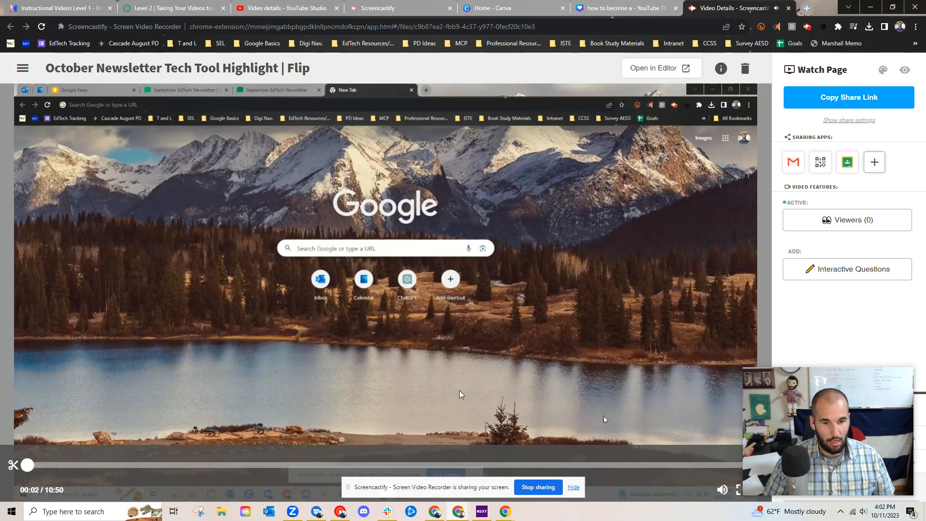
{"action": "left_click", "coordinate": [824, 445]}
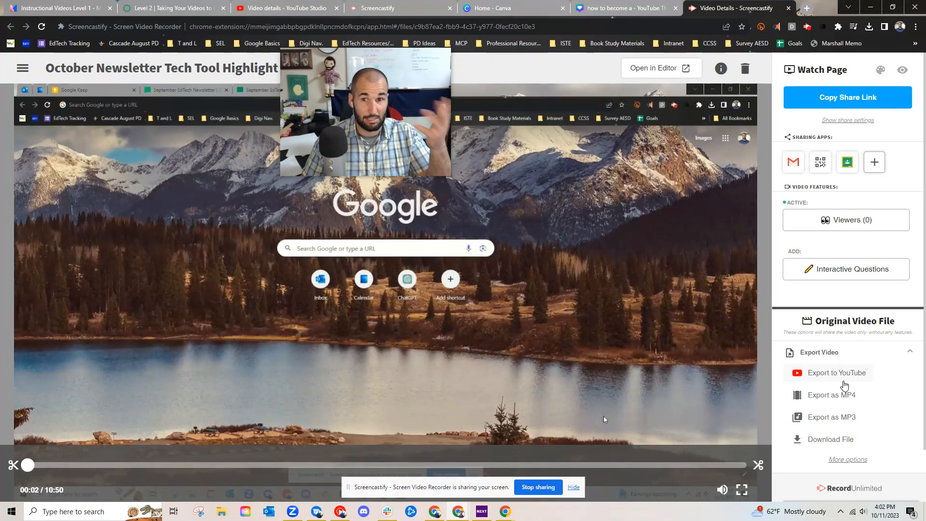
{"action": "left_click", "coordinate": [843, 381]}
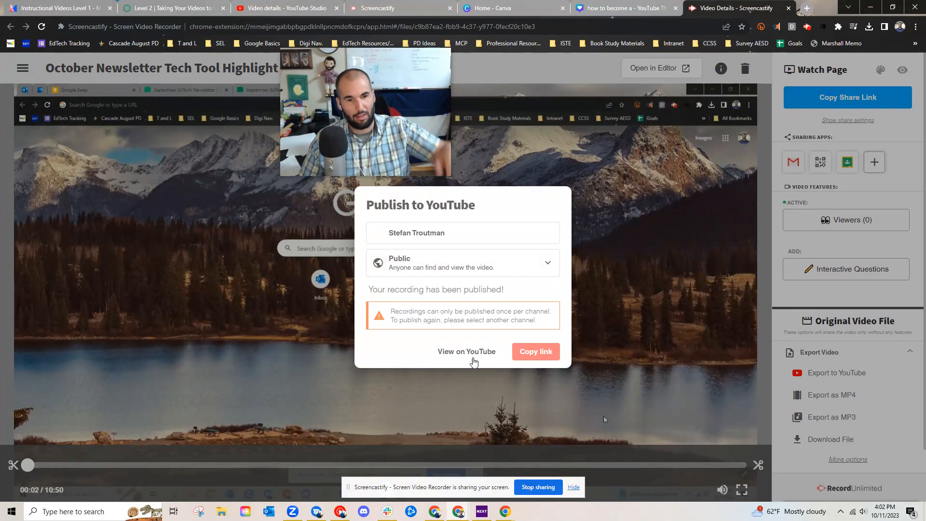
{"action": "left_click", "coordinate": [597, 343]}
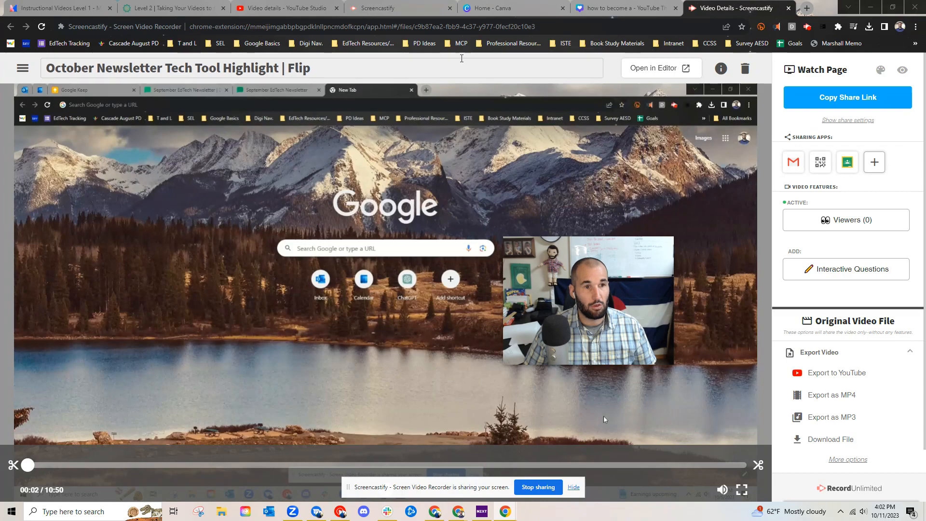
{"action": "left_click", "coordinate": [270, 11]}
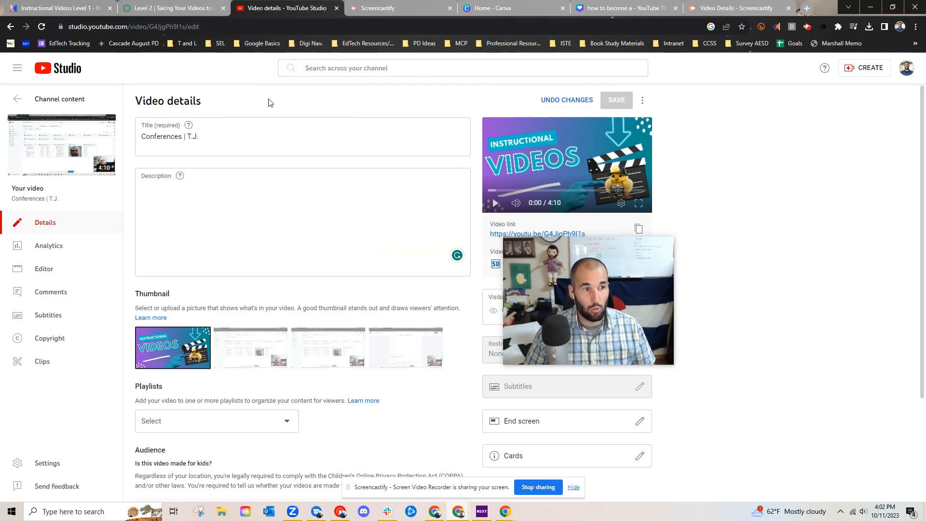
{"action": "left_click", "coordinate": [50, 101]}
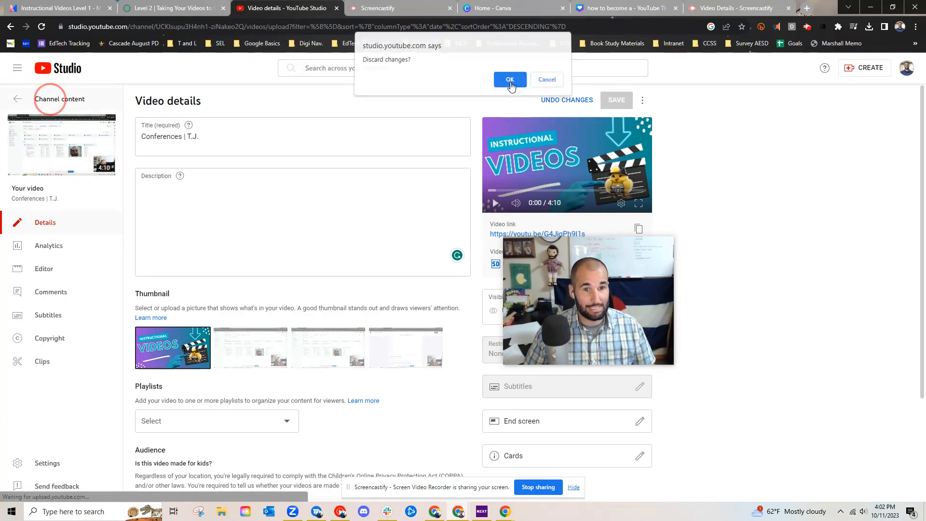
{"action": "left_click", "coordinate": [510, 83]}
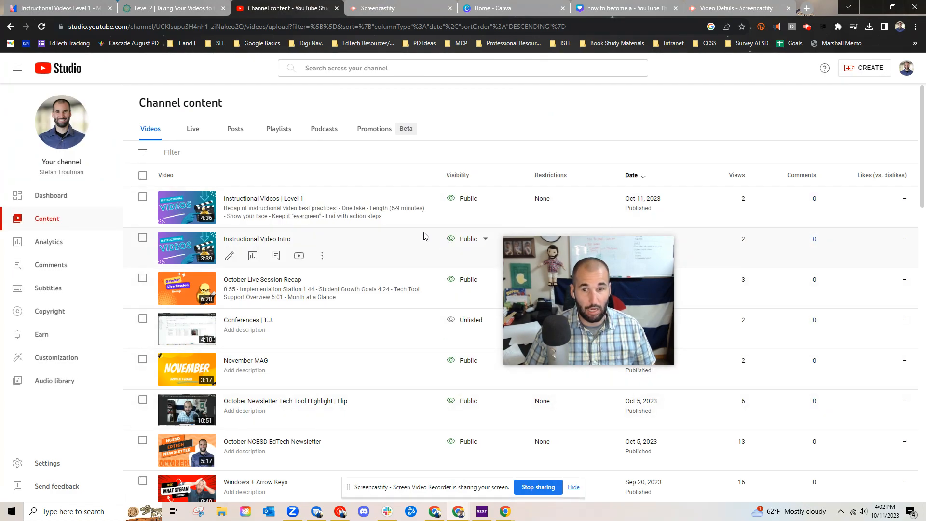
- Show the options for creating channel content, including Upload videos, and dismiss them
{"action": "mouse_move", "coordinate": [526, 252]}
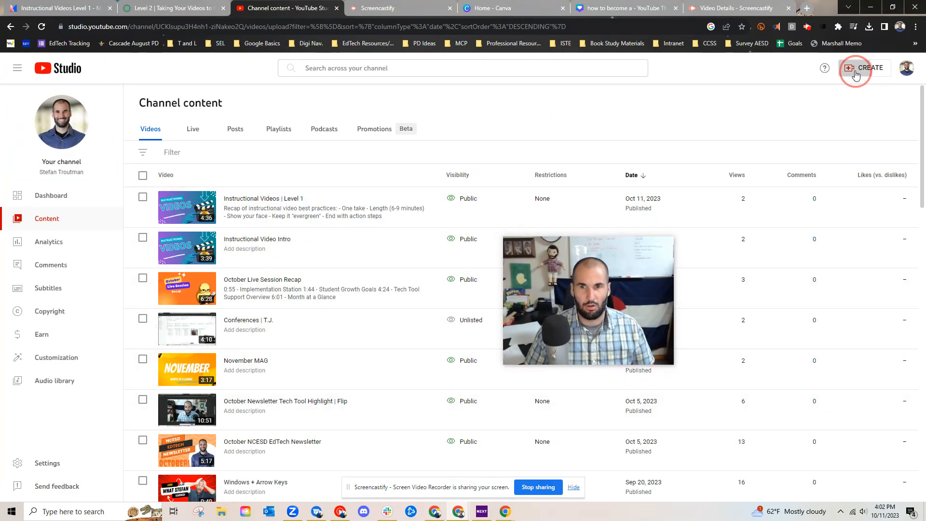
{"action": "left_click", "coordinate": [857, 72]}
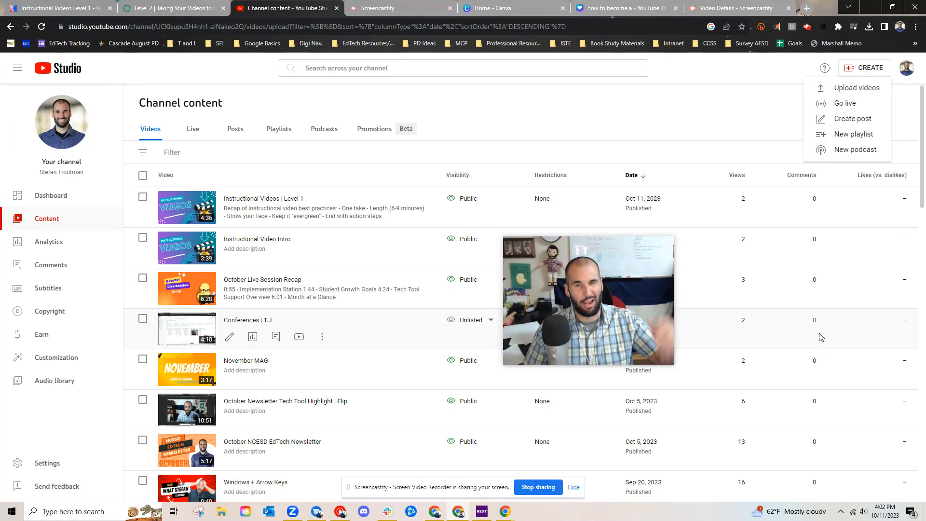
{"action": "left_click", "coordinate": [555, 118]}
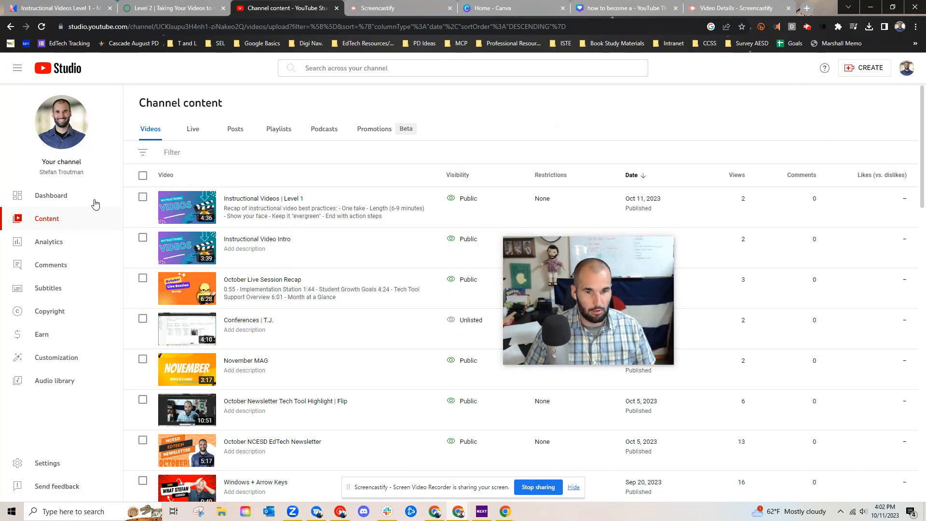
{"action": "left_click_drag", "start_coordinate": [564, 319], "coordinate": [823, 137]}
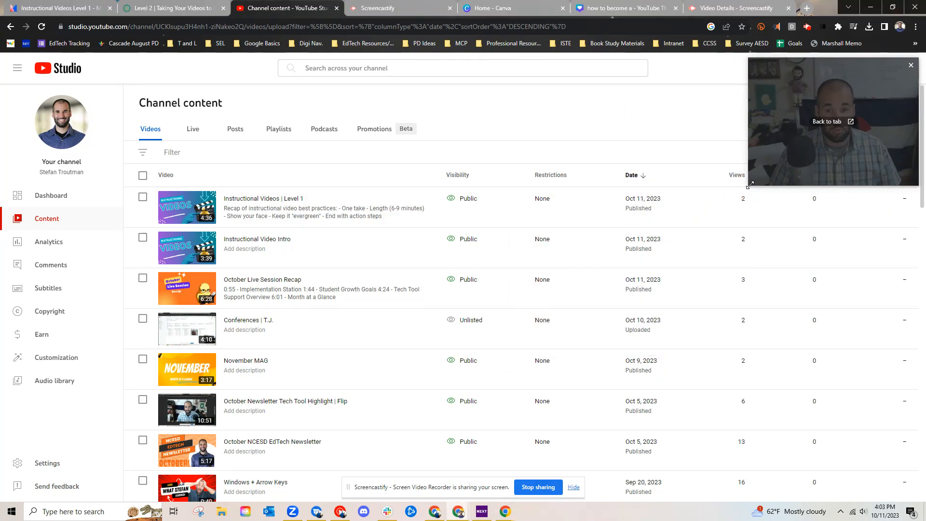
{"action": "left_click_drag", "start_coordinate": [750, 185], "coordinate": [696, 223]}
{"action": "left_click", "coordinate": [580, 158]}
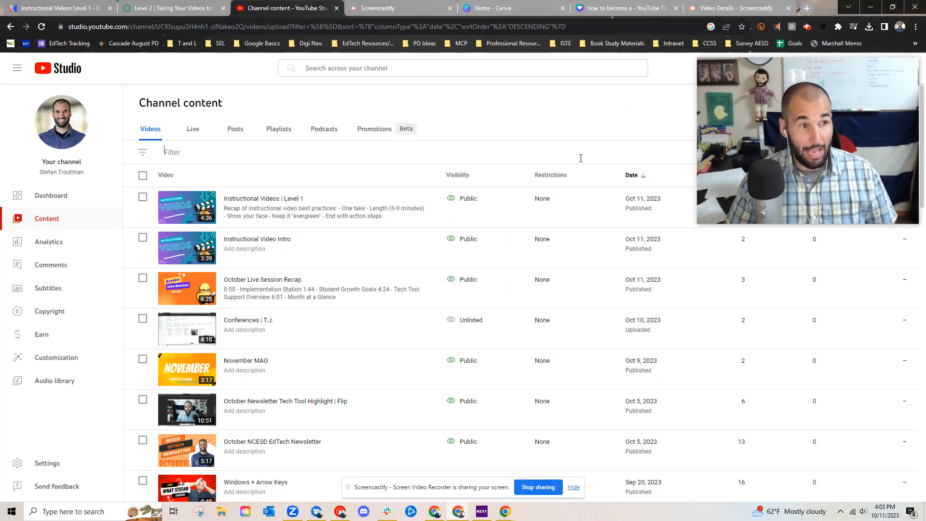